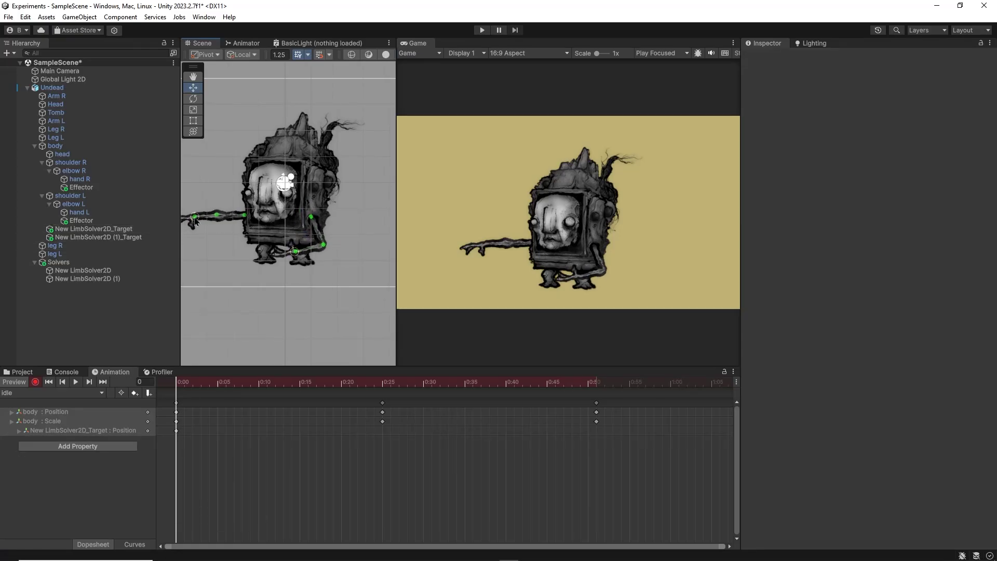
- Drag the LimbSolver2D target down-left so the IK arm bends toward the foot
left_click_drag(198, 216, 250, 260)
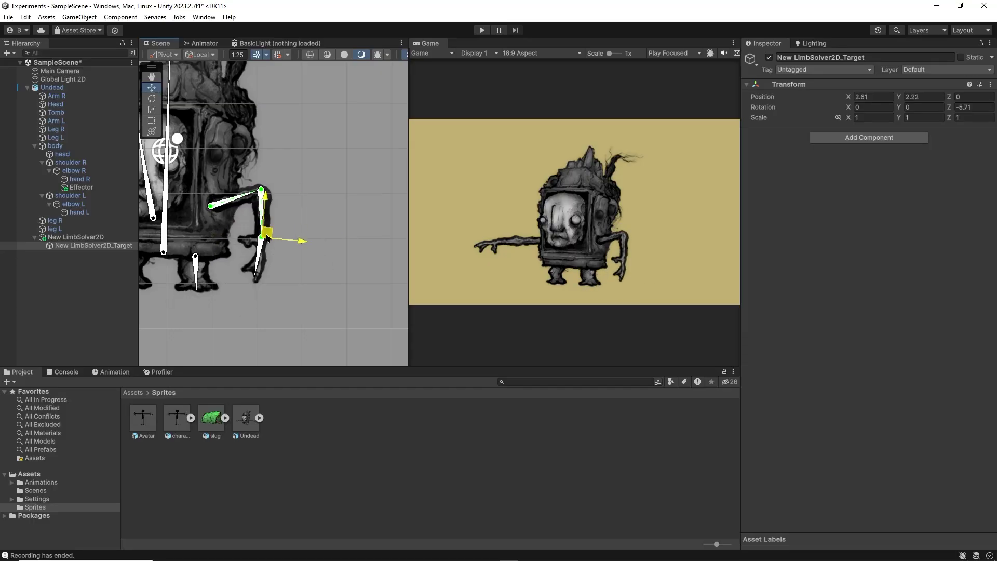
left_click_drag(278, 250, 253, 280)
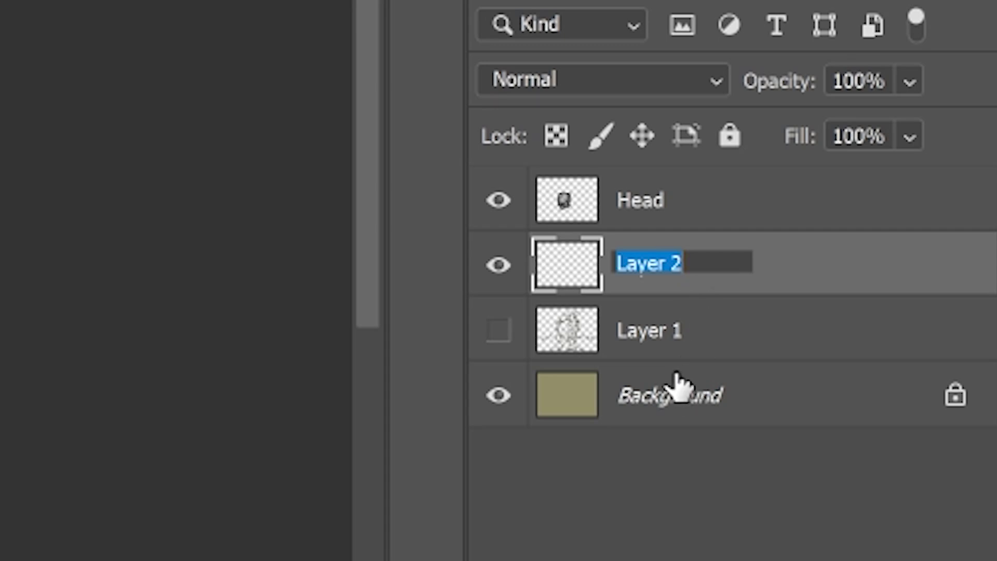
- Rename Layer 2 to 'color' and merge it into the Head layer
type("color")
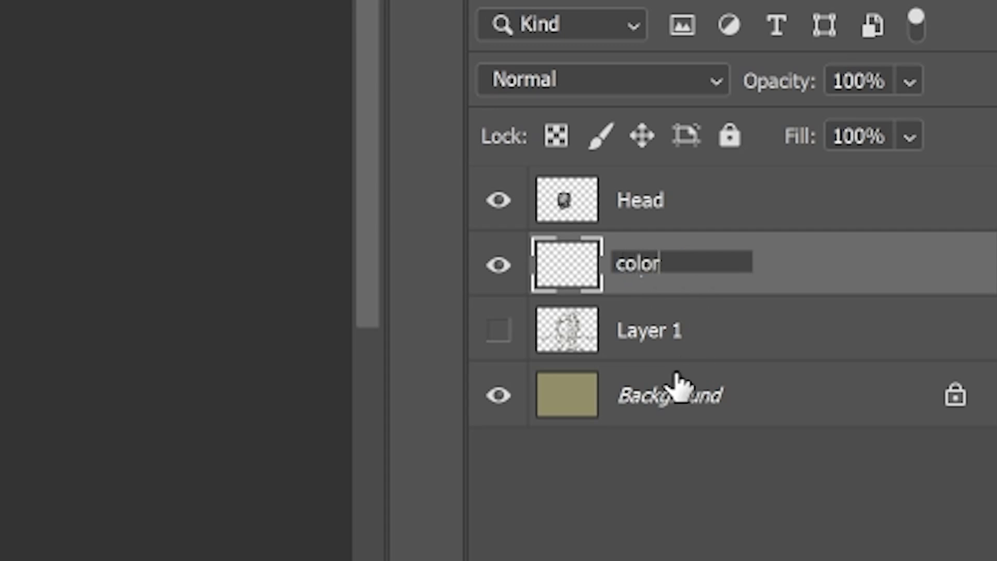
key("Return")
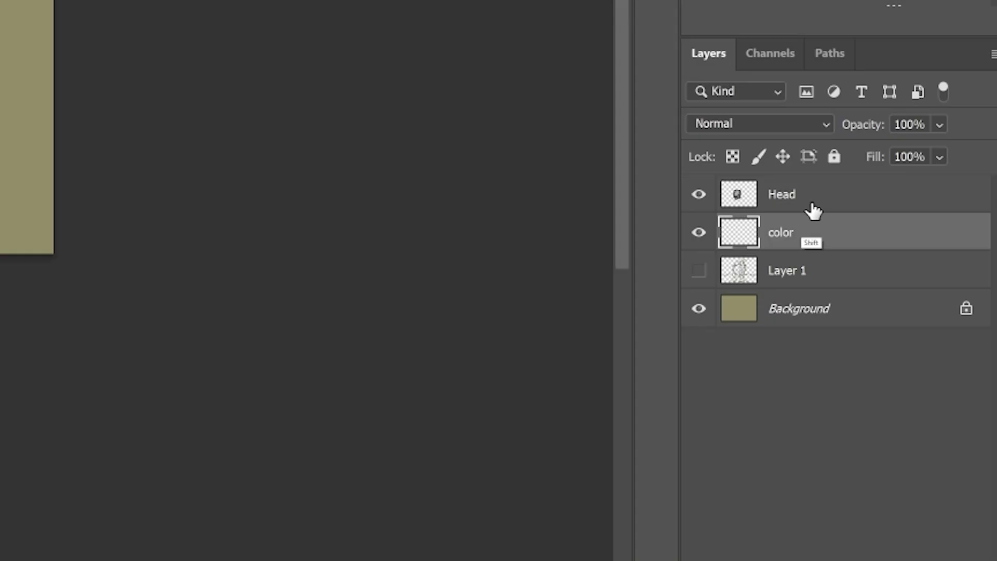
left_click(819, 196, "shift")
right_click(824, 202)
left_click(623, 289)
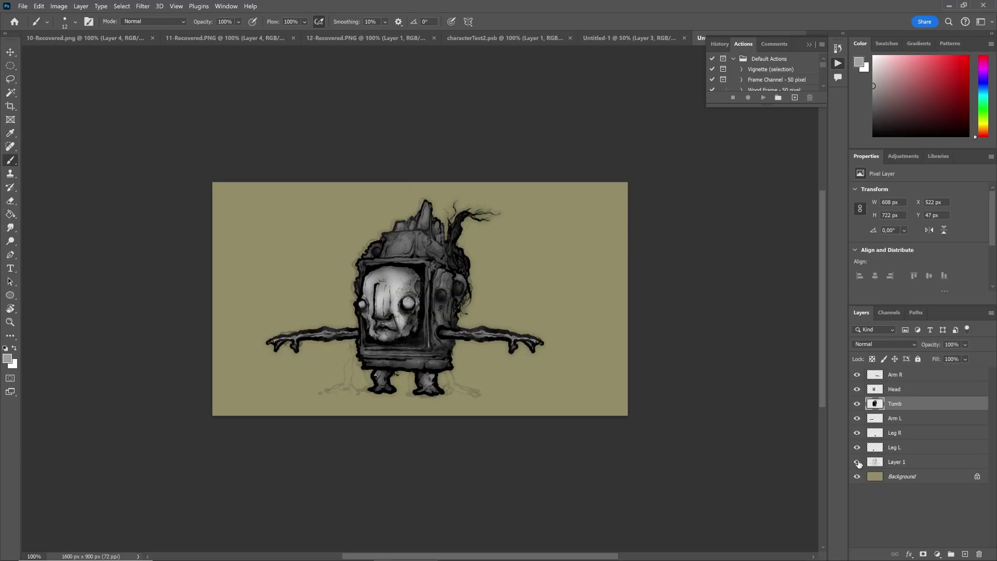
- Crop the canvas to 1128×799 px and hide the Background layer
key("c")
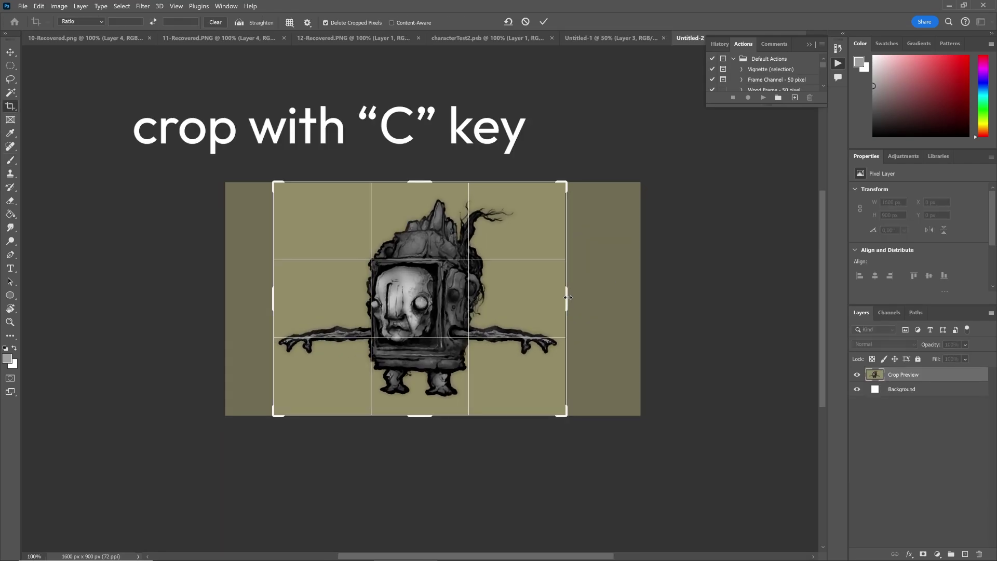
mouse_move(426, 183)
left_mouse_down()
mouse_move(439, 192)
mouse_move(428, 193)
left_mouse_up()
key("Return")
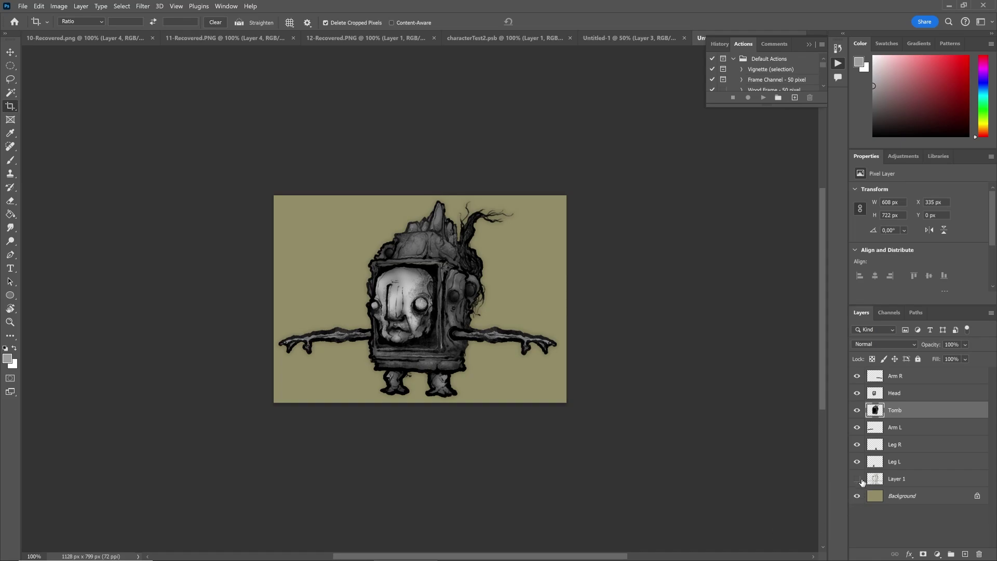
left_click(858, 496)
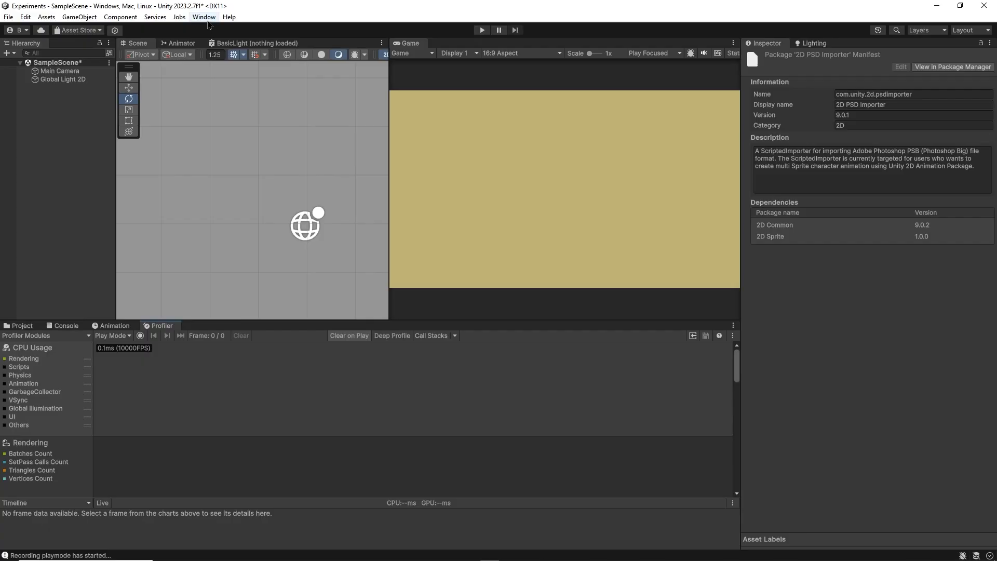
- Unlock the 2D Animation package in the Package Manager, then view 2D PSD Importer
left_click(205, 17)
left_click(254, 140)
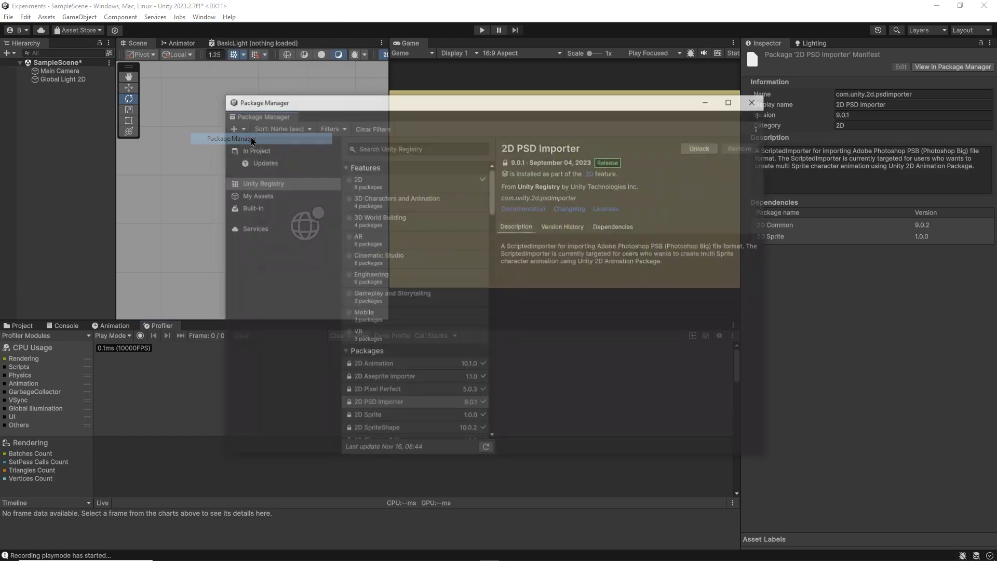
left_click(377, 364)
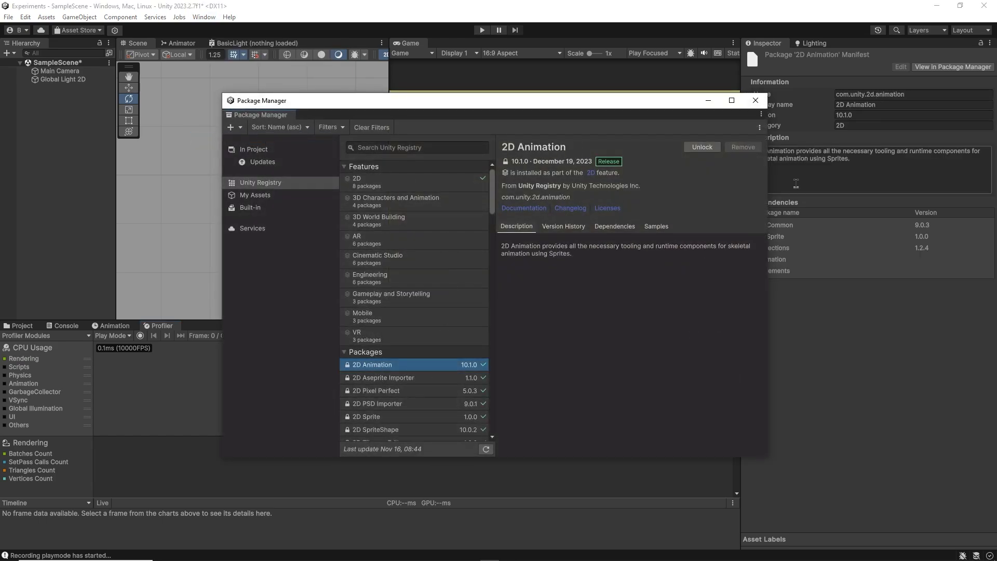
left_click(698, 148)
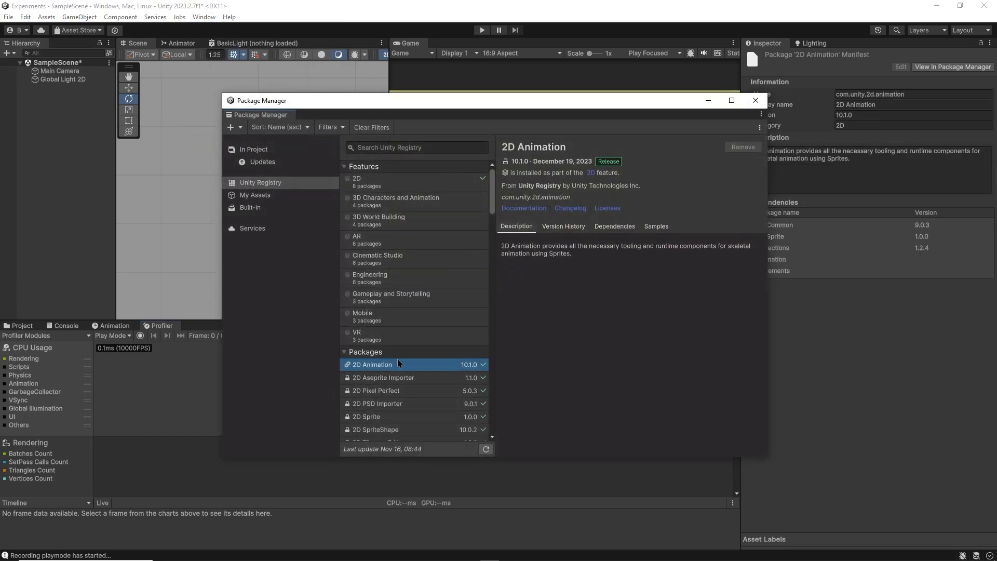
left_click(392, 405)
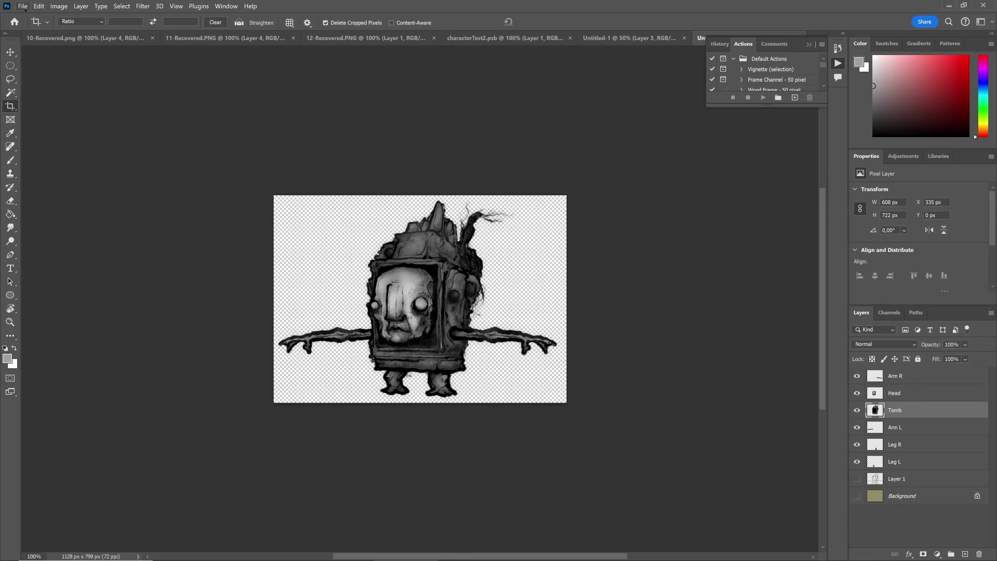
- Save a copy of the document as characterTest2.psb
left_click(23, 7)
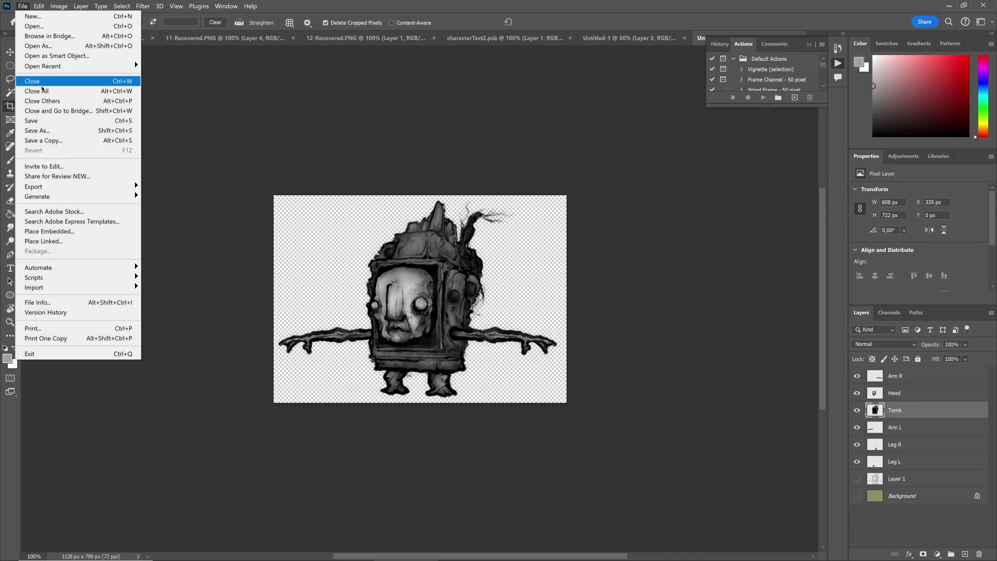
left_click(84, 140)
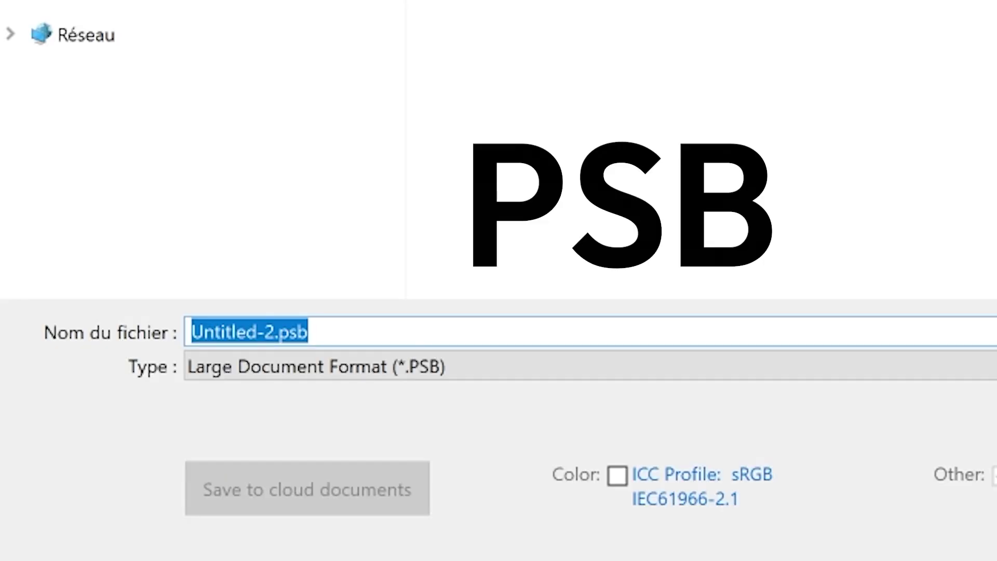
type("characterTest2.psb")
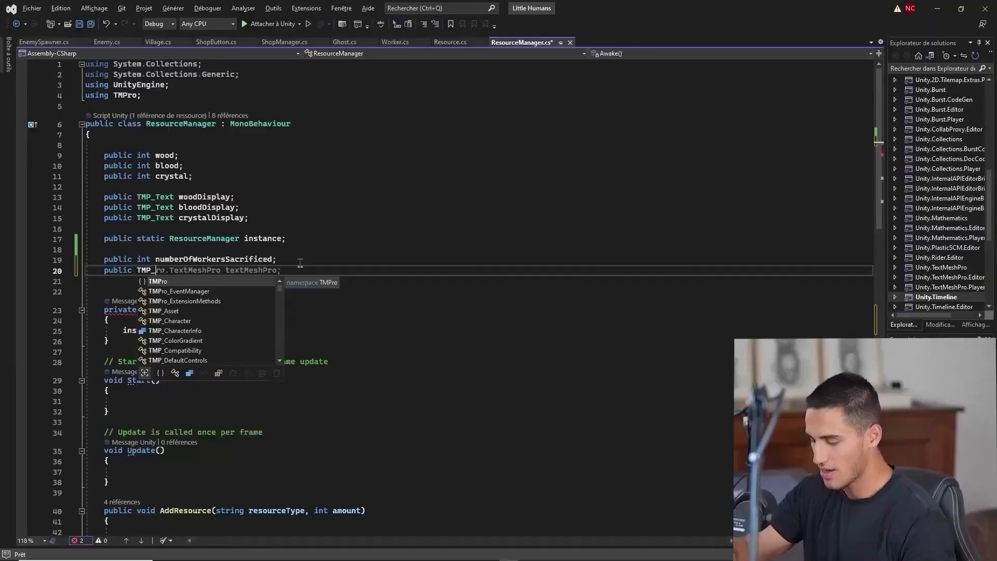
- Make the line 20 field's type TMP_Text using IntelliSense
type("Text")
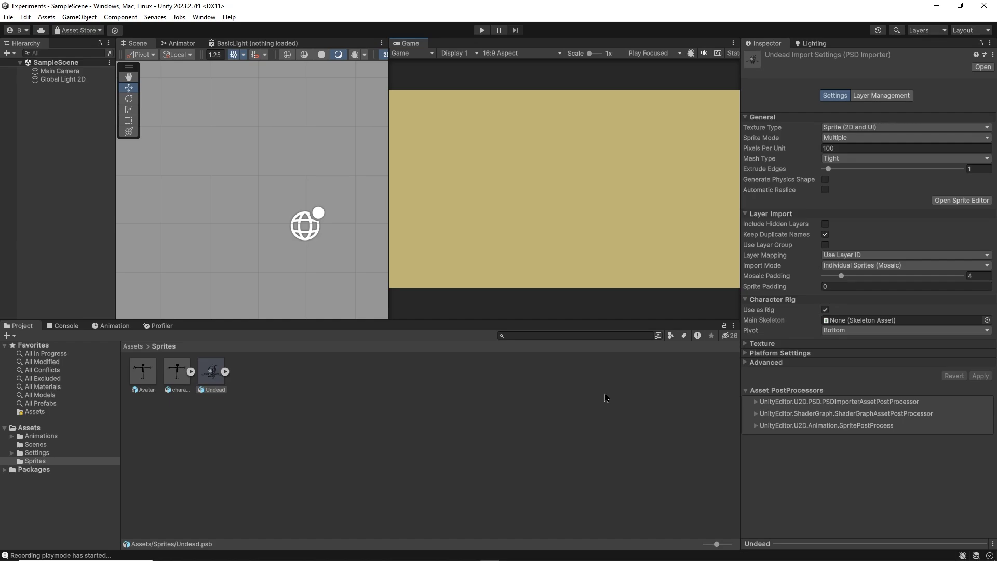
- Set Undead.psb's Mesh Type to Full Rect, apply, and switch the Sprite Editor to Skinning Editor
left_click(839, 159)
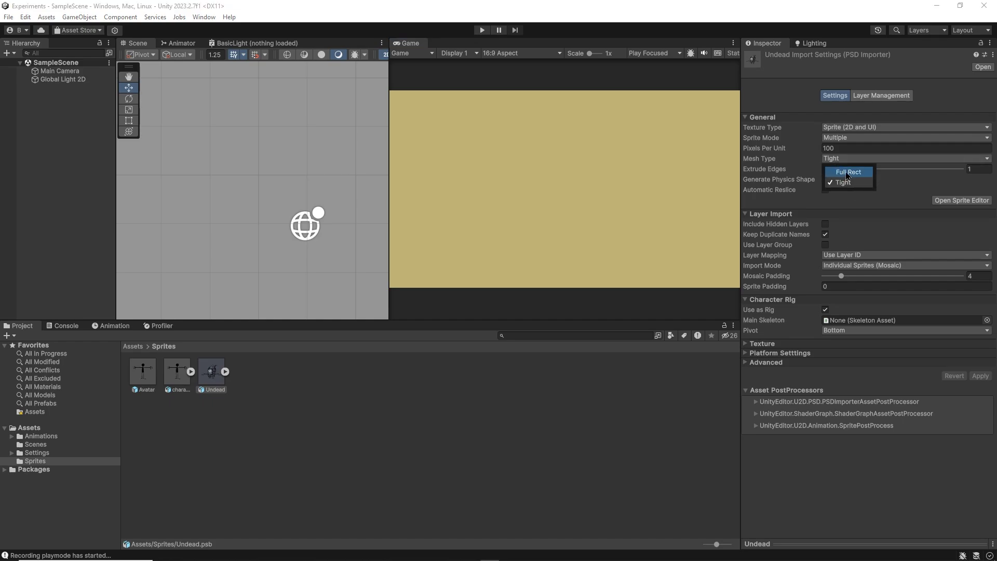
left_click(847, 173)
left_click(944, 201)
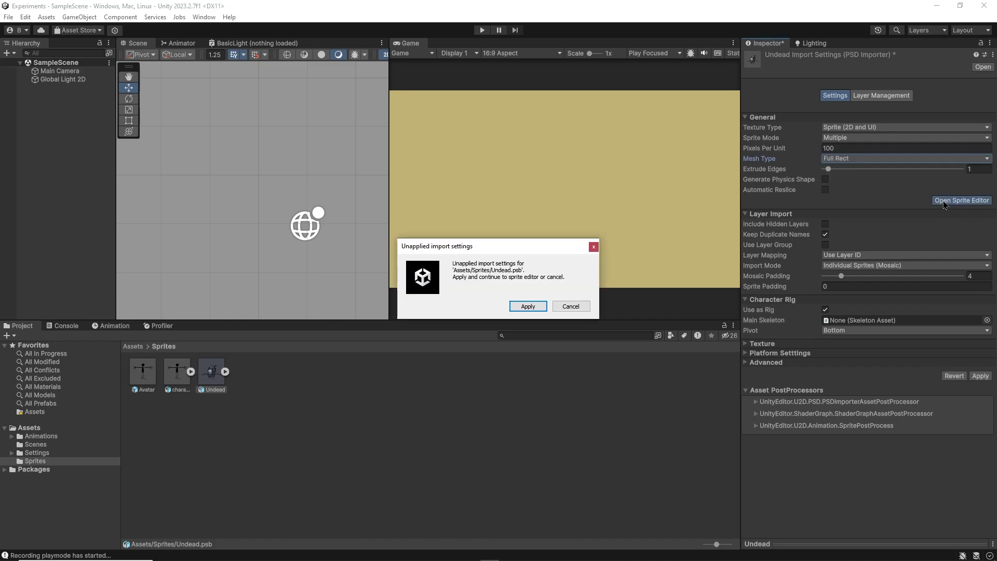
left_click(541, 306)
left_click(26, 32)
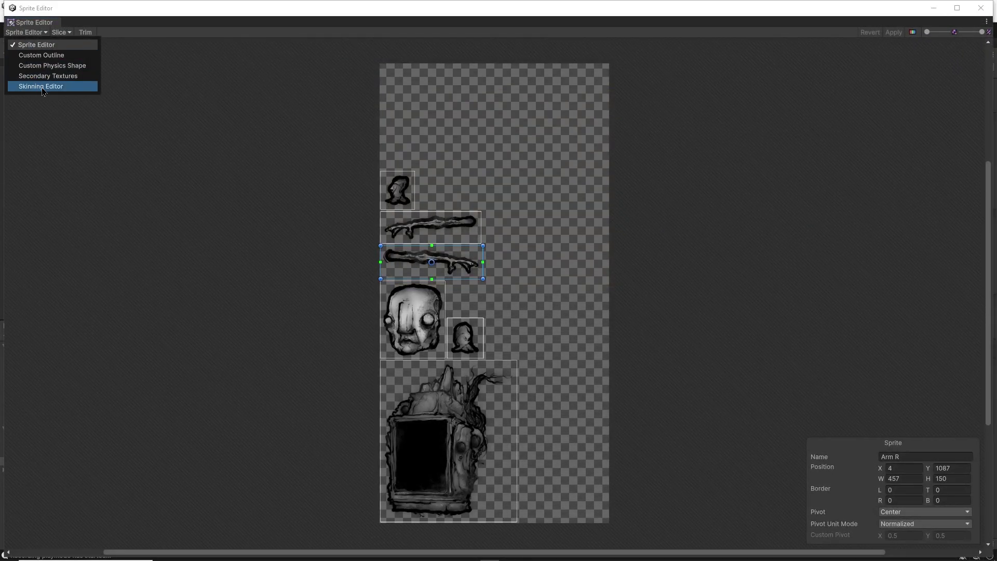
left_click(57, 88)
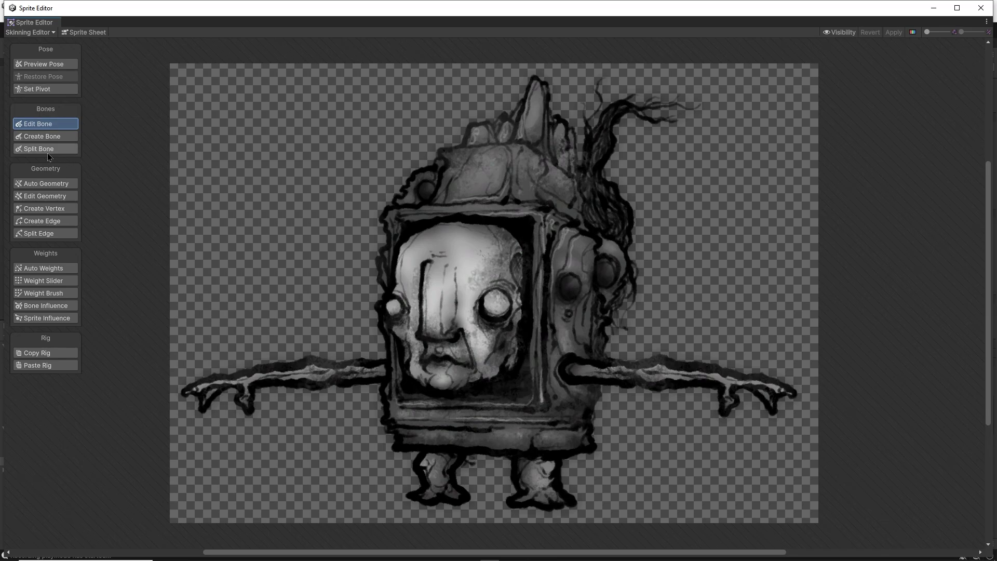
- Create a body bone up to the top of the tomb and a head bone branching from it
left_click(45, 136)
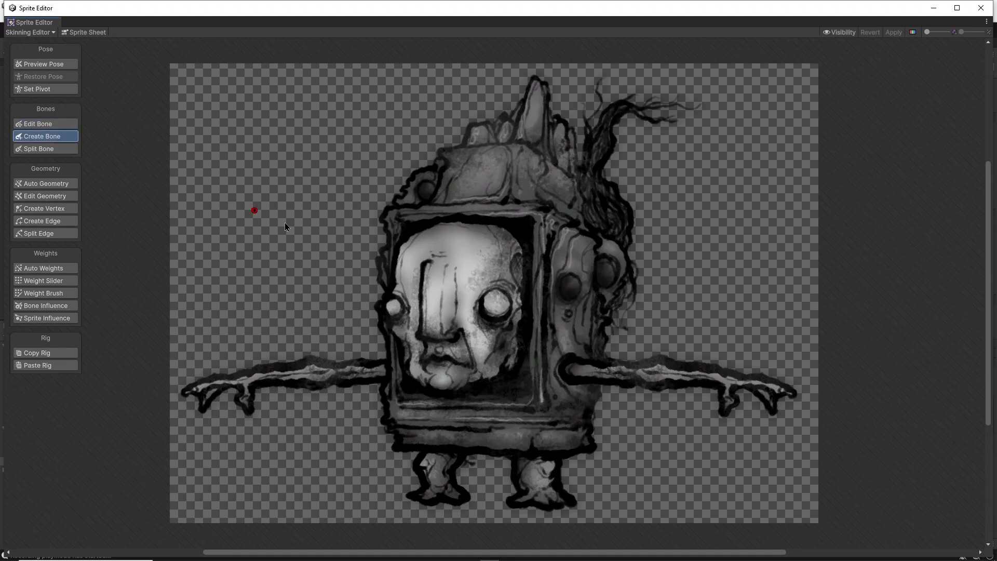
left_click(489, 446)
left_click(494, 125)
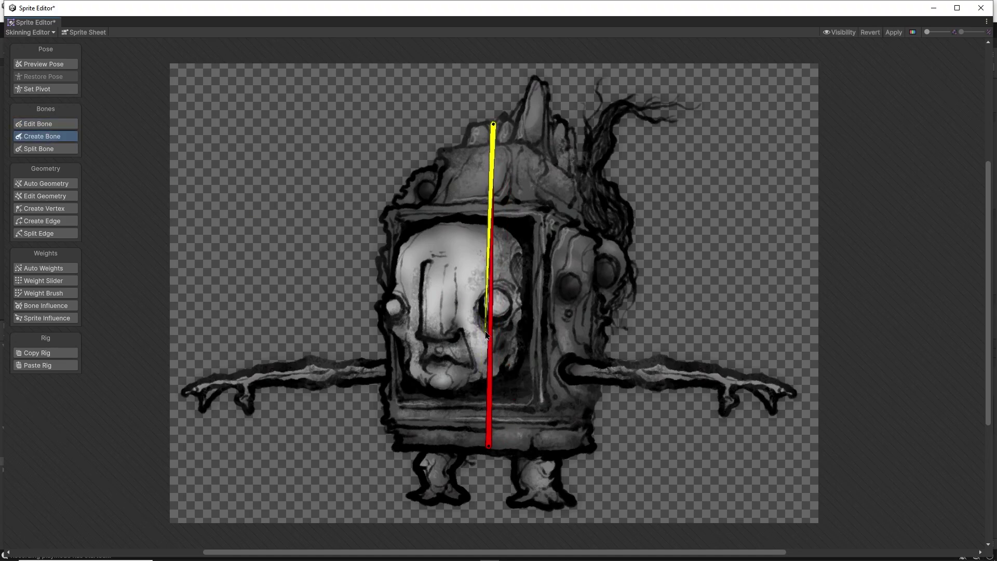
right_click(560, 171)
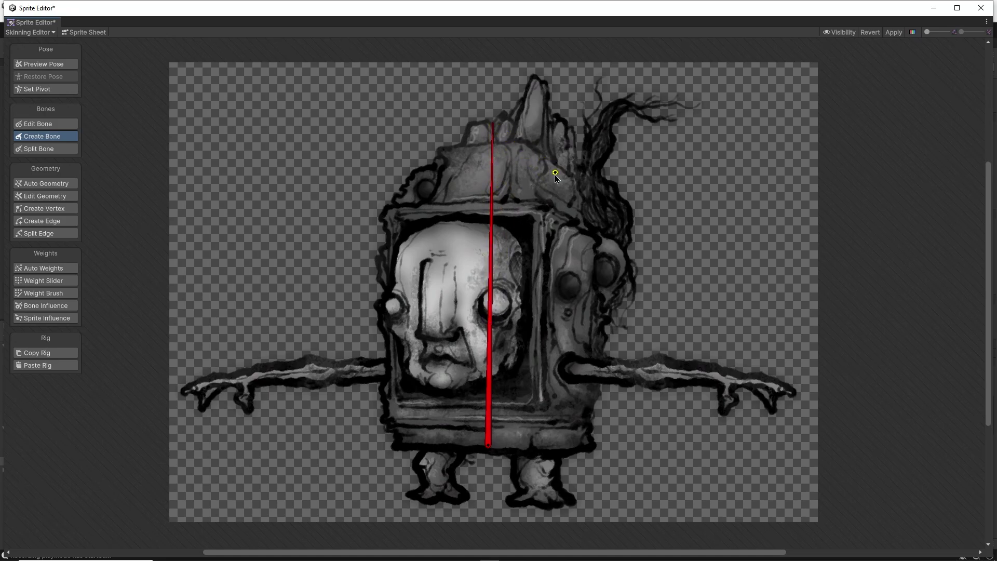
left_click(488, 446)
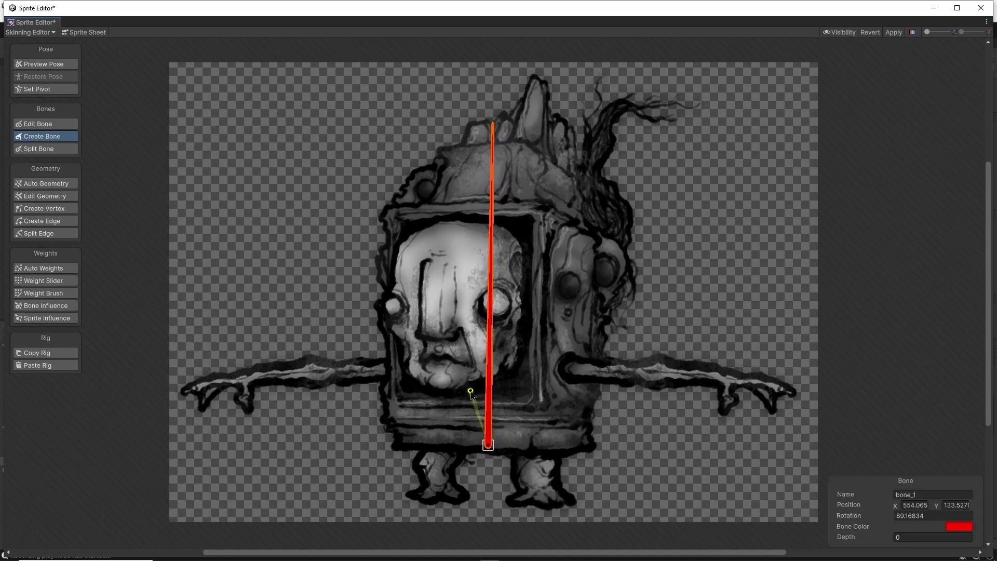
left_click(471, 391)
left_click(439, 223)
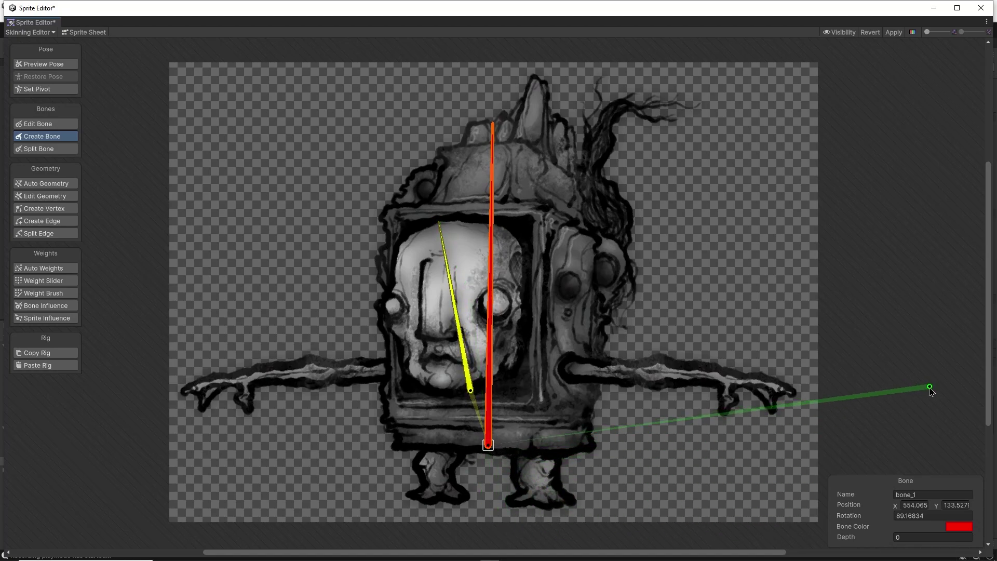
right_click(930, 410)
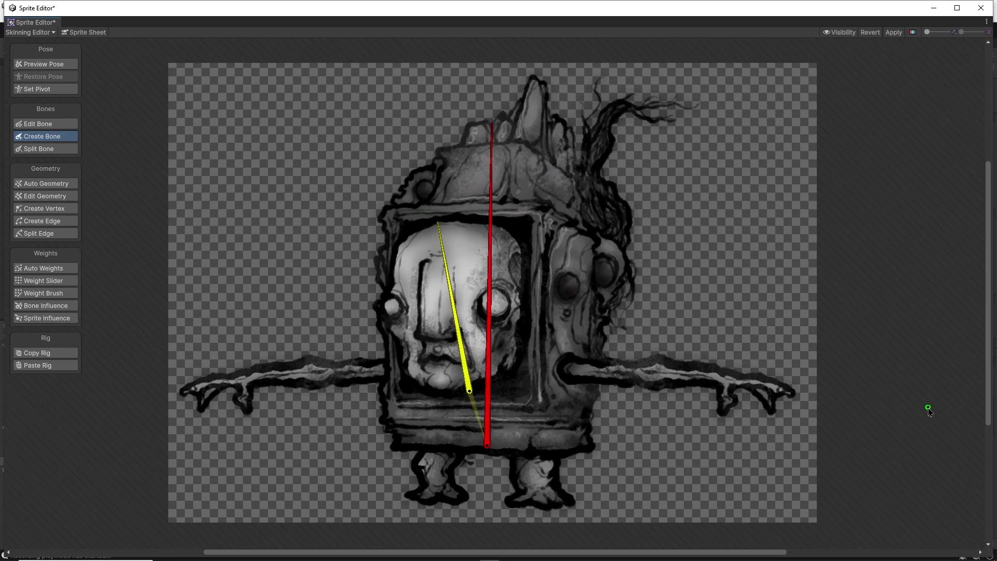
- Chain three bones along each arm, shoulder to fingertips, parented to the root bone
middle_click_drag(930, 424, 931, 412)
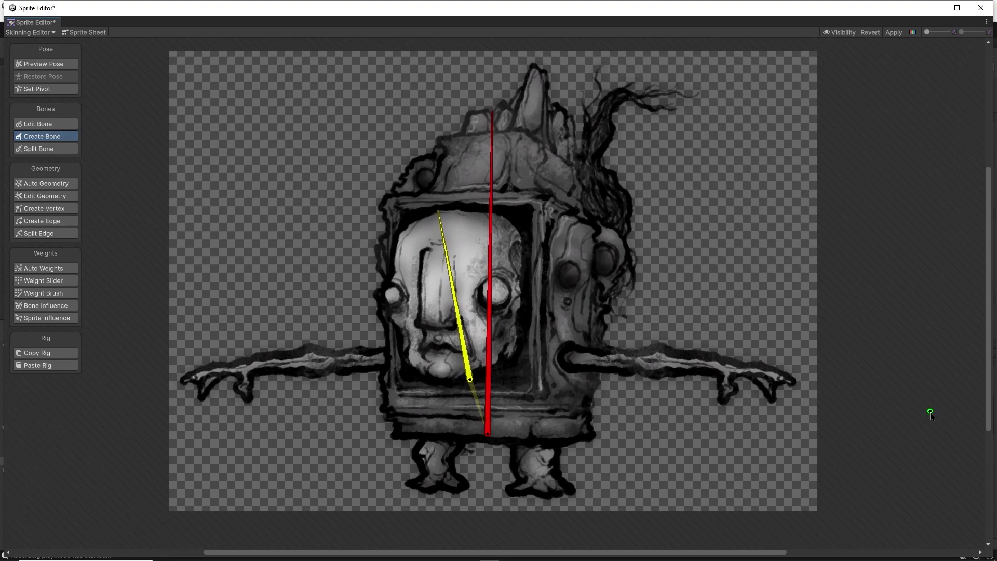
left_click(489, 407)
left_click(562, 362)
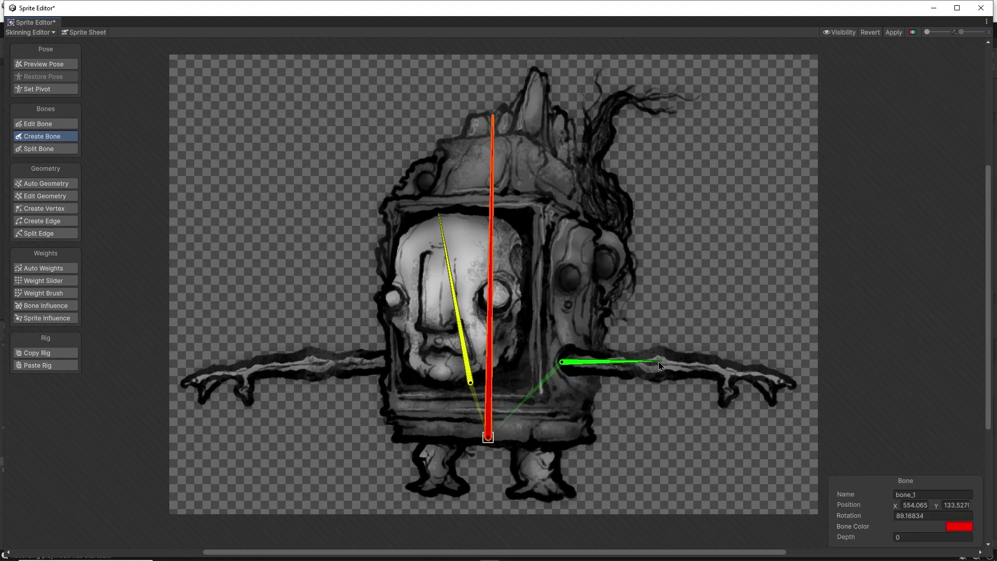
left_click(647, 364)
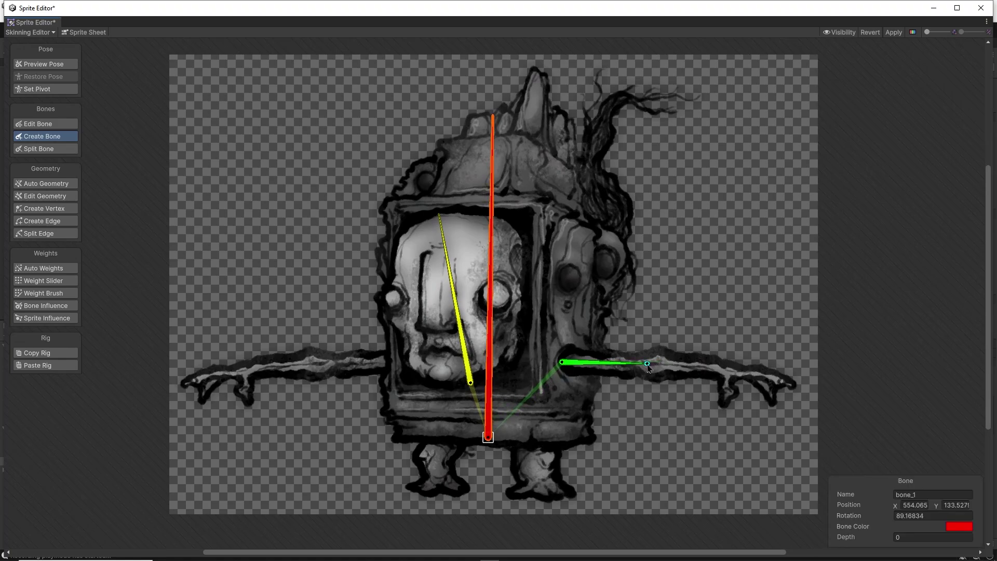
left_click(723, 369)
left_click(786, 385)
left_click(386, 360)
left_click(310, 361)
left_click(244, 370)
left_click(193, 381)
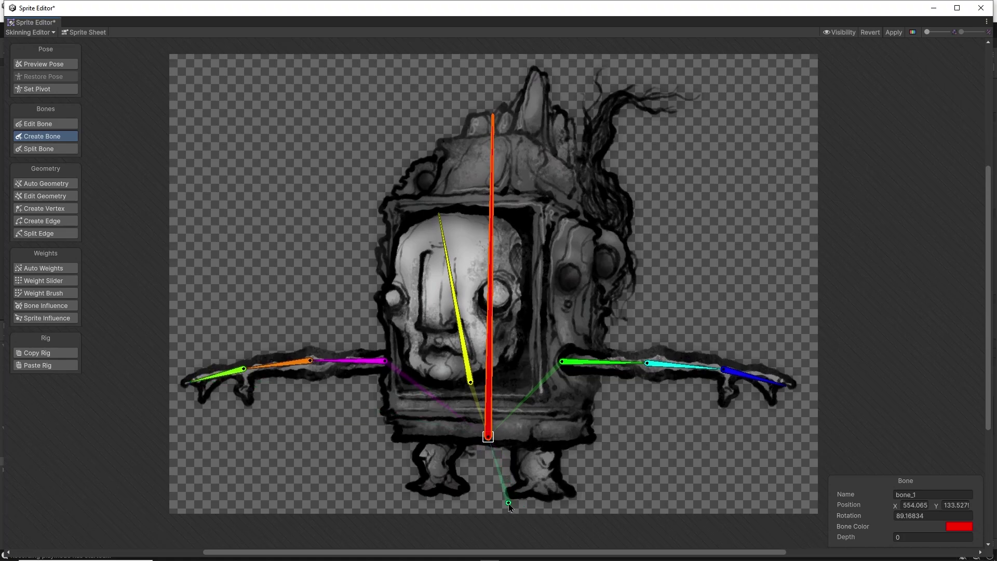
key("Escape")
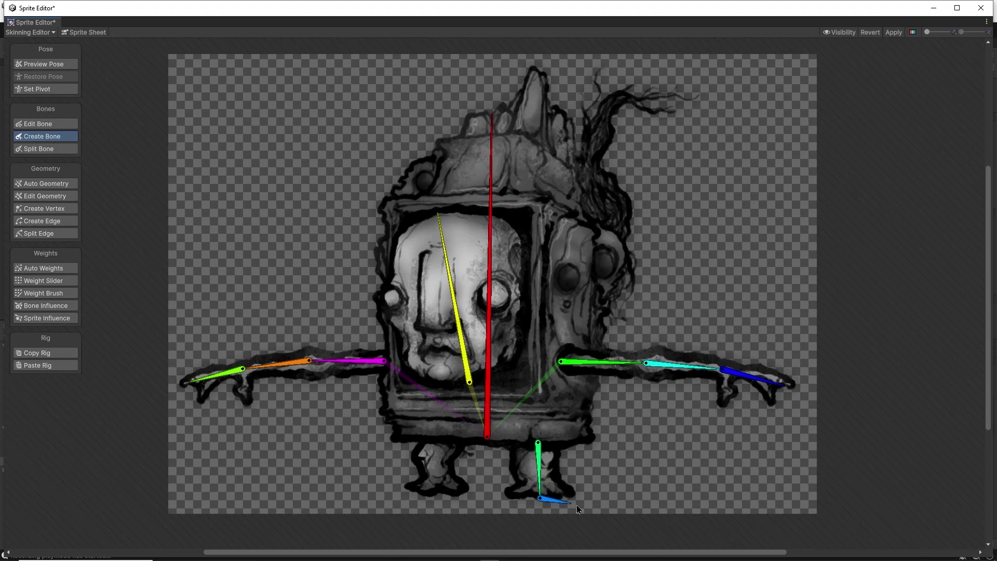
- Add a single bone down each leg, ending at the foot
left_click(540, 498)
key("Escape")
left_click(437, 442)
left_click(437, 489)
- In Edit Bone mode, rename the root bone body, then select the right arm bones to rename
left_click(38, 123)
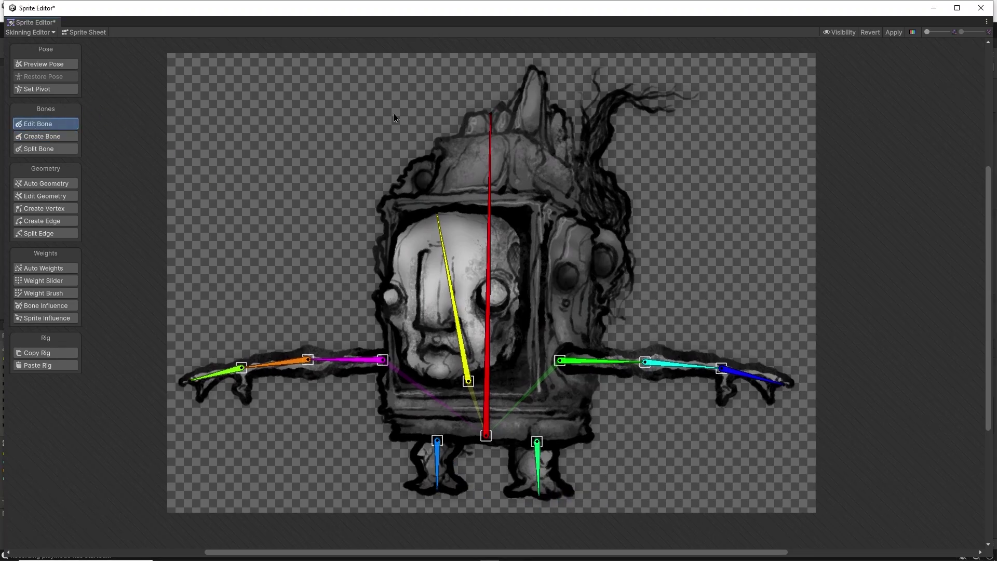
left_click(491, 335)
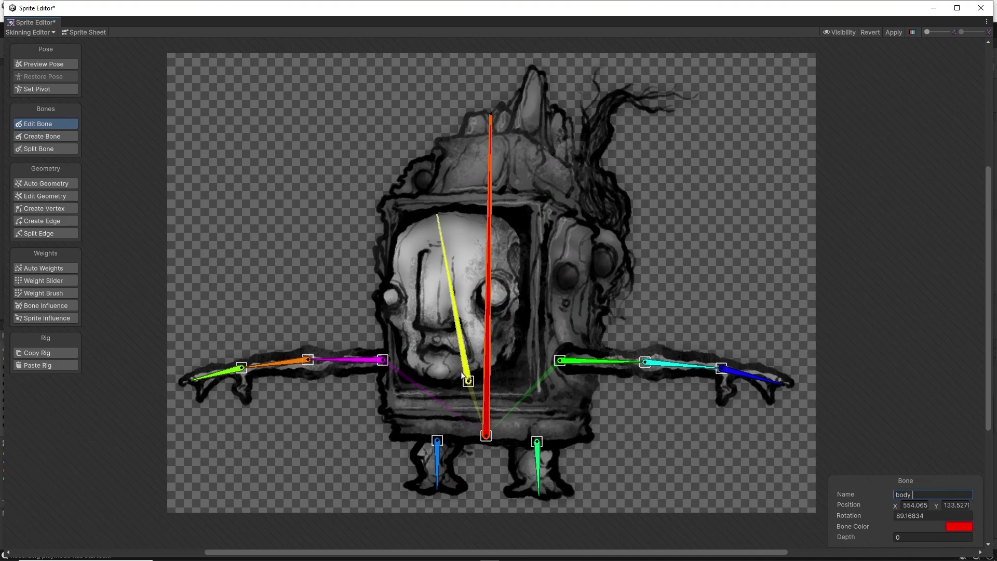
left_click(603, 361)
left_click(683, 365)
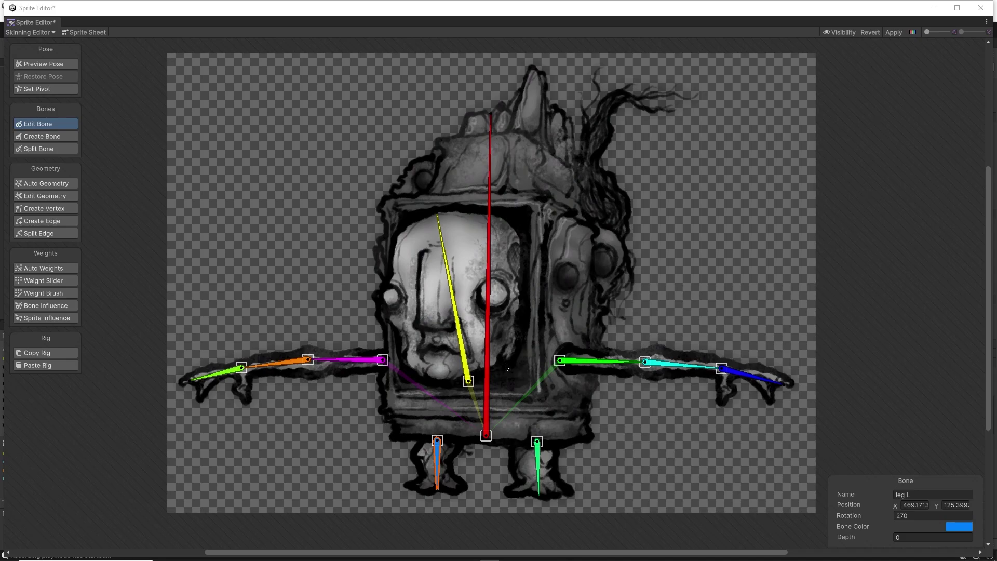
- Auto-generate meshes and weights for all visible sprites, test-swing the head bone, then undo
left_click(59, 185)
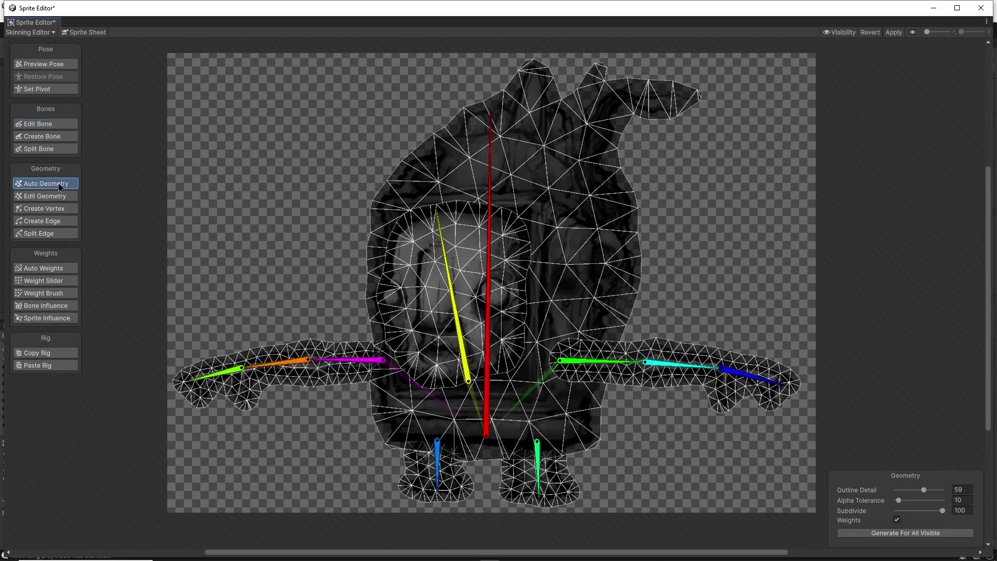
scroll(761, 310, "up", 1)
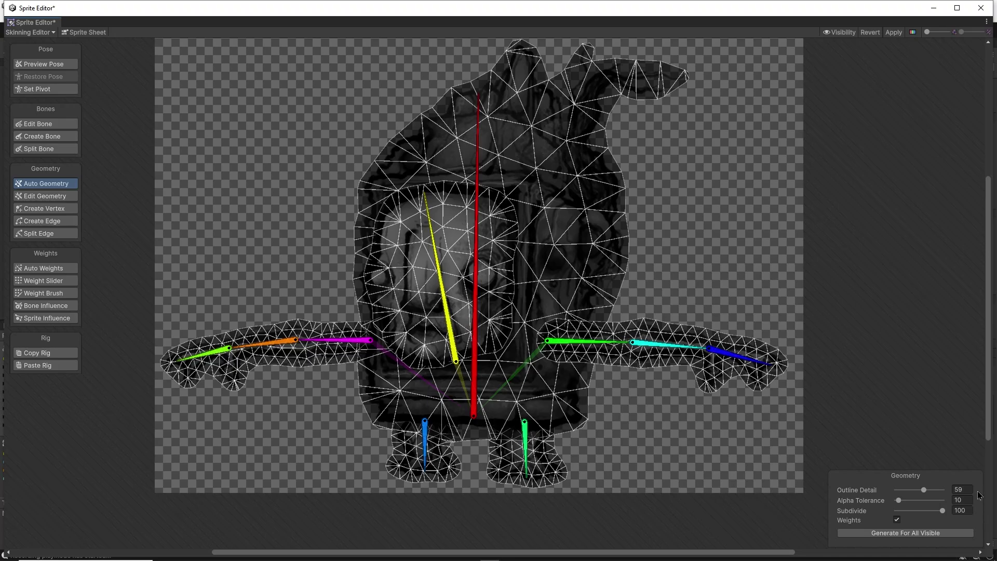
left_click(905, 533)
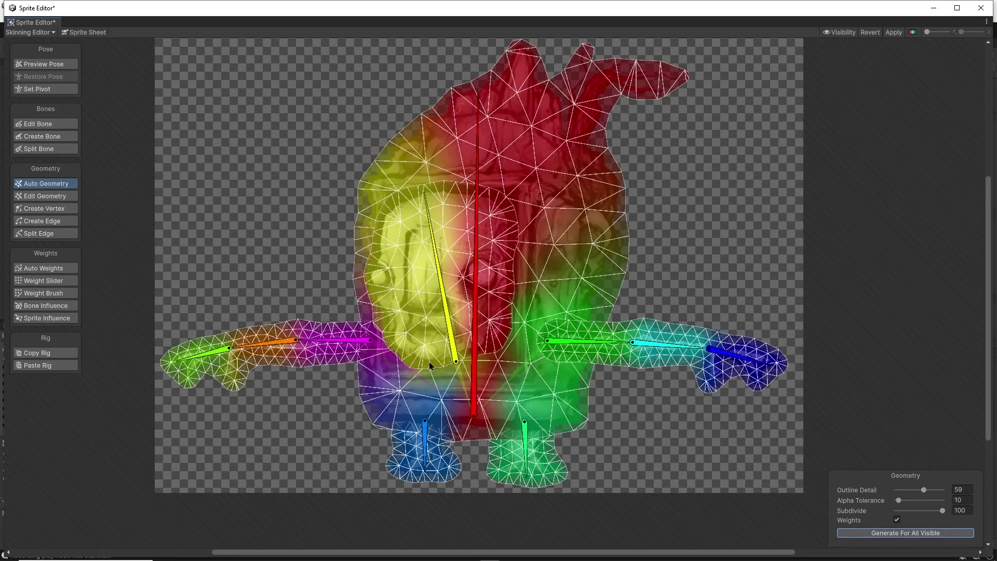
mouse_move(444, 296)
left_mouse_down()
mouse_move(424, 302)
mouse_move(453, 294)
mouse_move(408, 295)
mouse_move(453, 292)
left_mouse_up()
key("ctrl+z")
- Remove the leg and shoulder bones from the Tomb sprite's bone influences
left_click(52, 306)
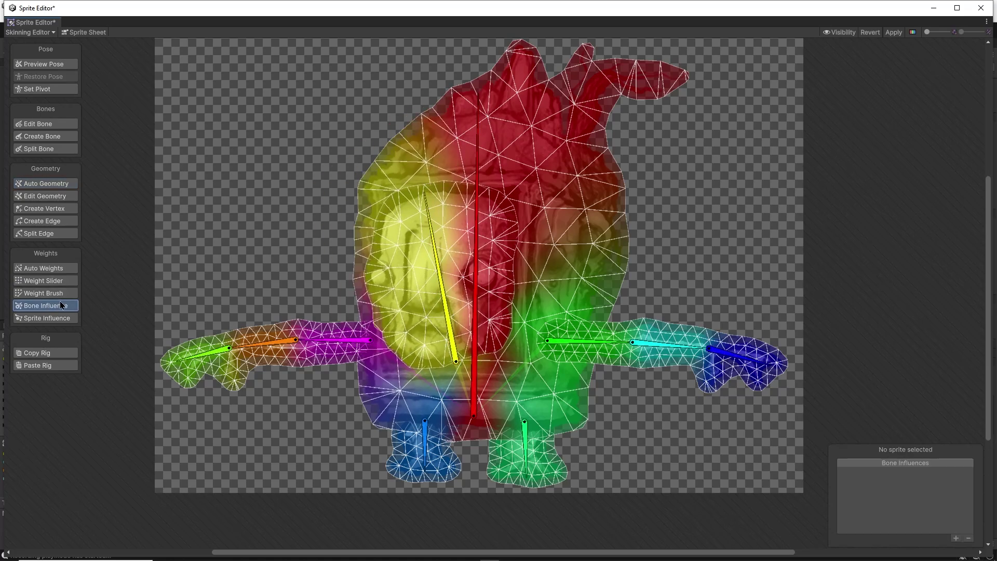
left_click(560, 273)
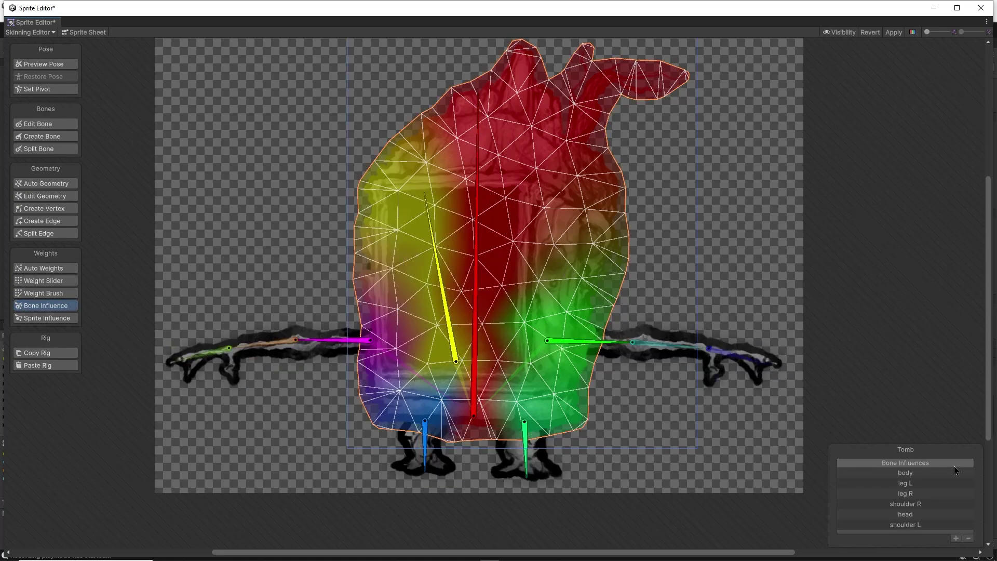
left_click(923, 493)
left_click(922, 484)
left_click(922, 525, "shift")
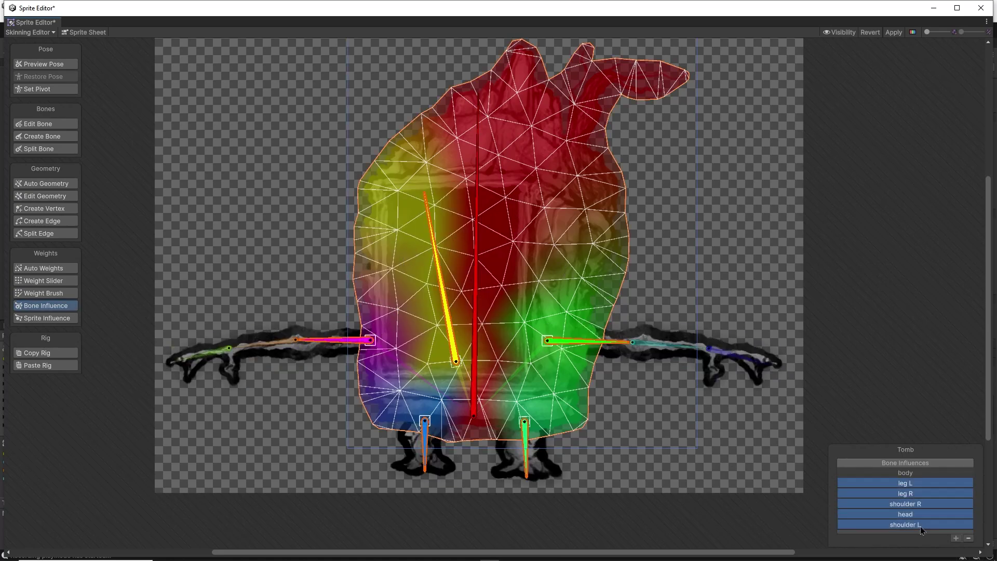
left_click(970, 539)
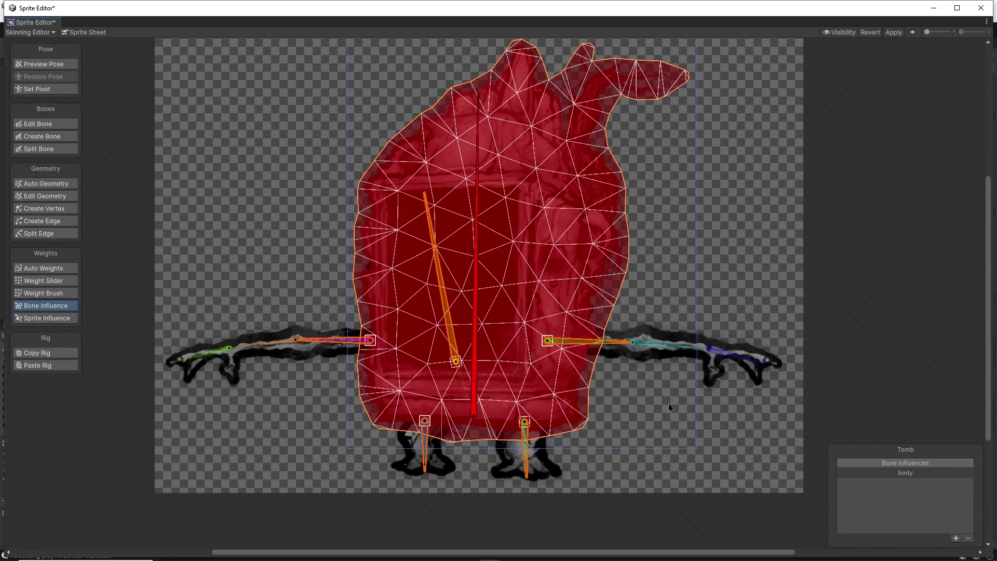
left_click(667, 404)
- Remove the body bone from the Head sprite's influences, then check the arm and leg sprites
left_click(456, 239)
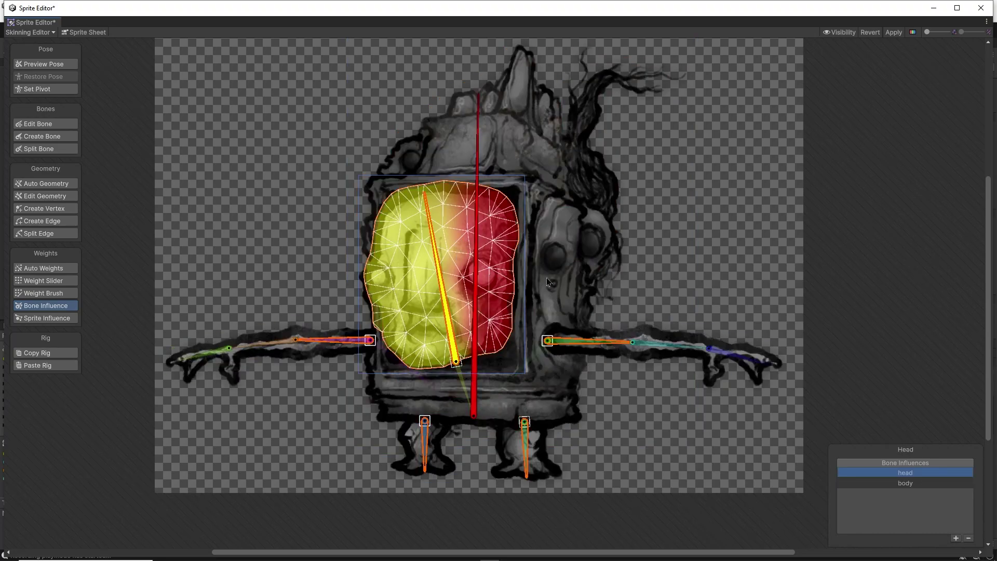
left_click(915, 483)
left_click(969, 539)
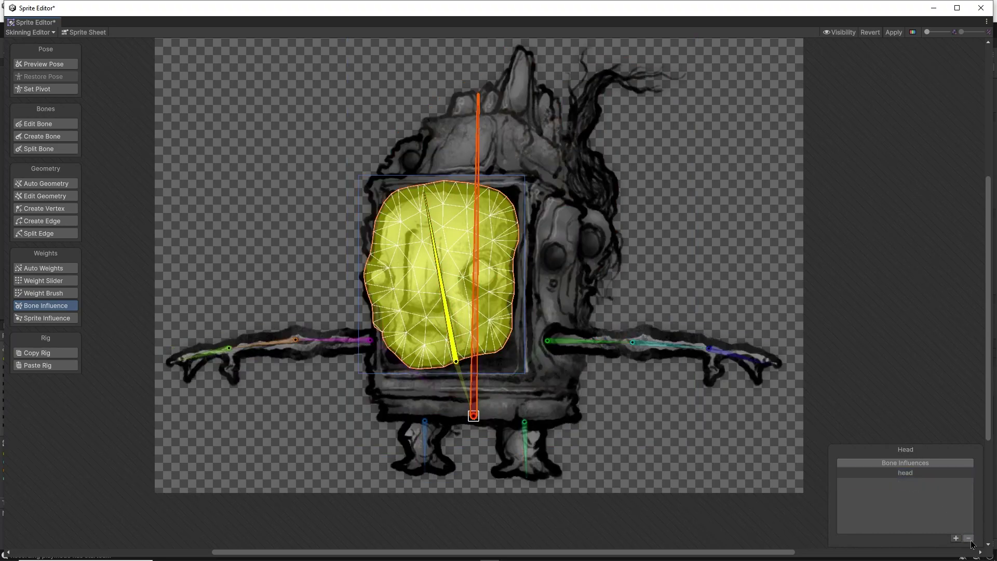
left_click(613, 358)
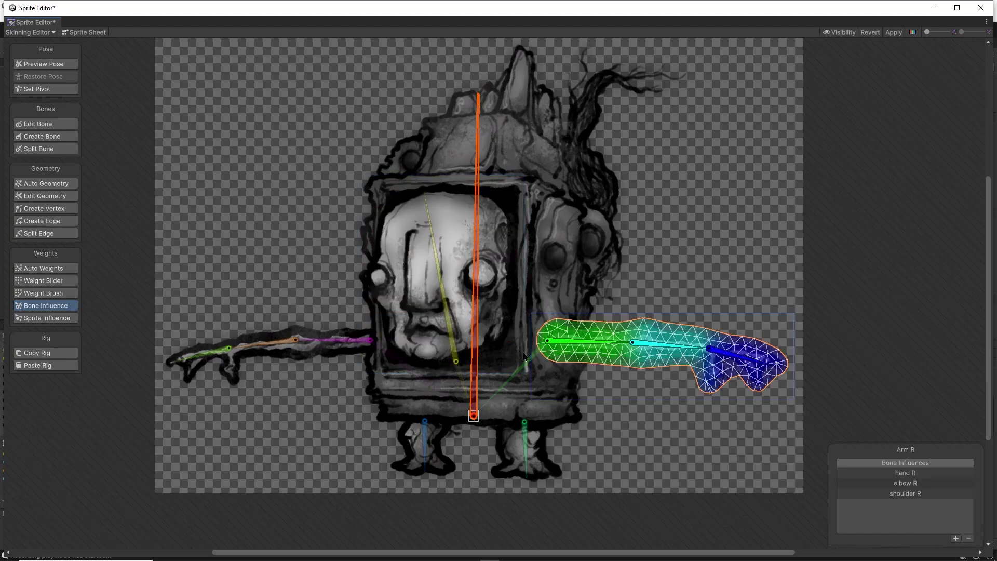
left_click(524, 456)
left_click(517, 409)
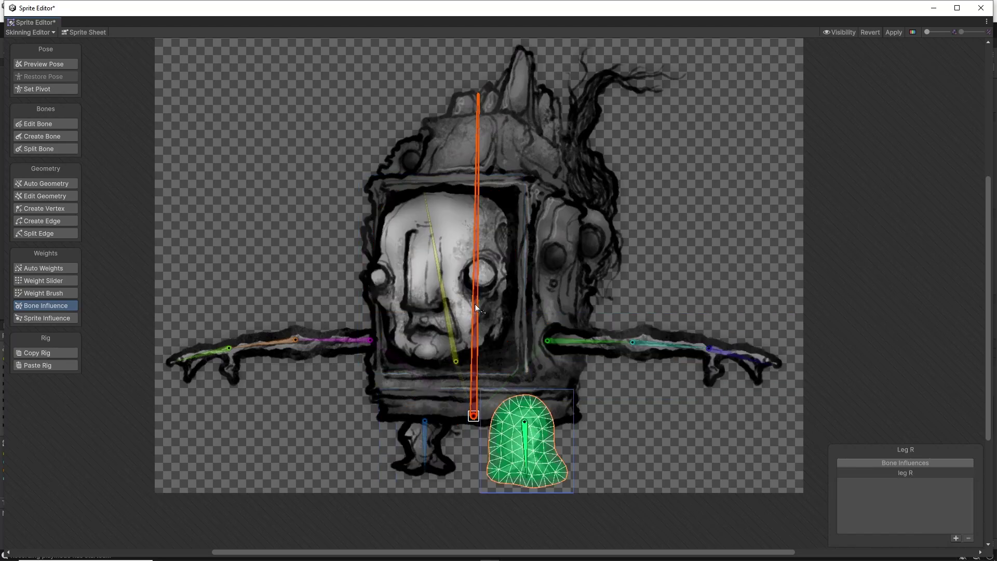
- Test-pose the rig by rotating the body and bending both arms, then restore the pose
key("shift+p")
mouse_move(478, 306)
left_mouse_down()
mouse_move(489, 308)
mouse_move(454, 309)
mouse_move(493, 309)
left_mouse_up()
left_click_drag(673, 333, 706, 358)
left_click_drag(349, 318, 347, 304)
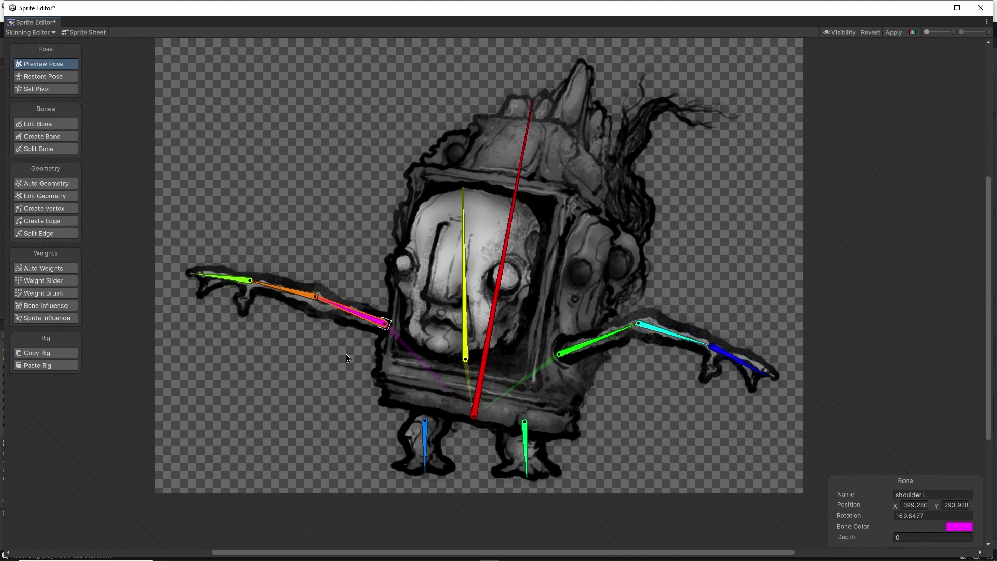
left_click(43, 77)
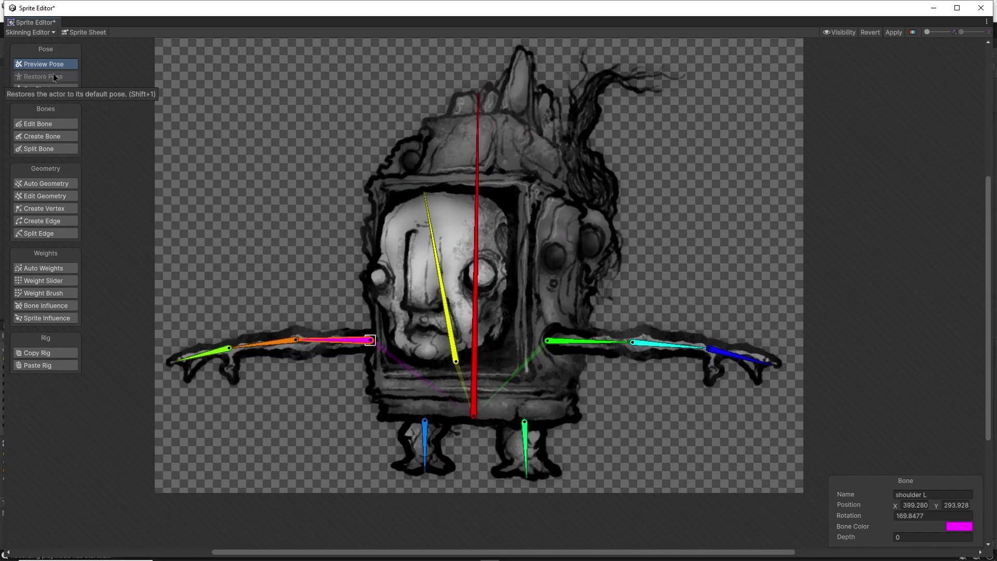
- Paint hand R weight along the right arm sprite with the Weight Brush
left_click(45, 294)
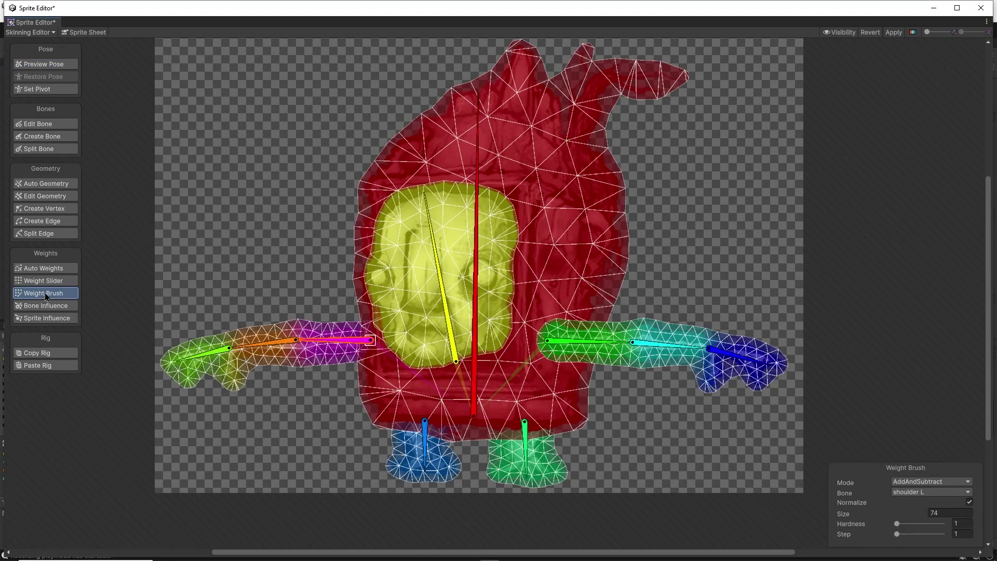
left_click(587, 347)
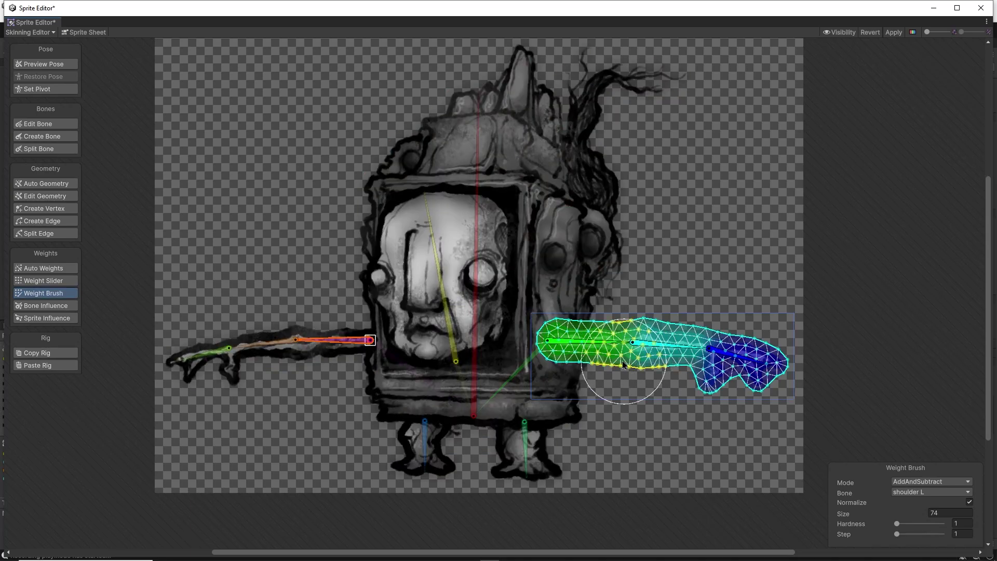
left_click(738, 357)
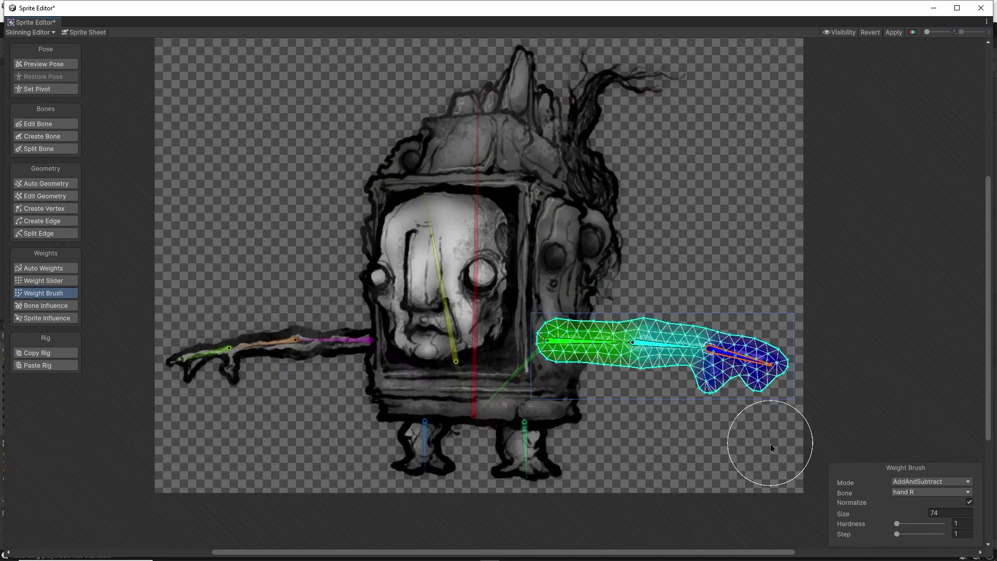
mouse_move(777, 361)
left_mouse_down()
mouse_move(688, 318)
mouse_move(701, 364)
mouse_move(669, 376)
mouse_move(555, 343)
mouse_move(602, 370)
left_mouse_up()
- Test-bend the arm, undo, then paint hand R weight onto the upper arm and retest
left_click_drag(754, 366, 735, 382)
key("ctrl+z")
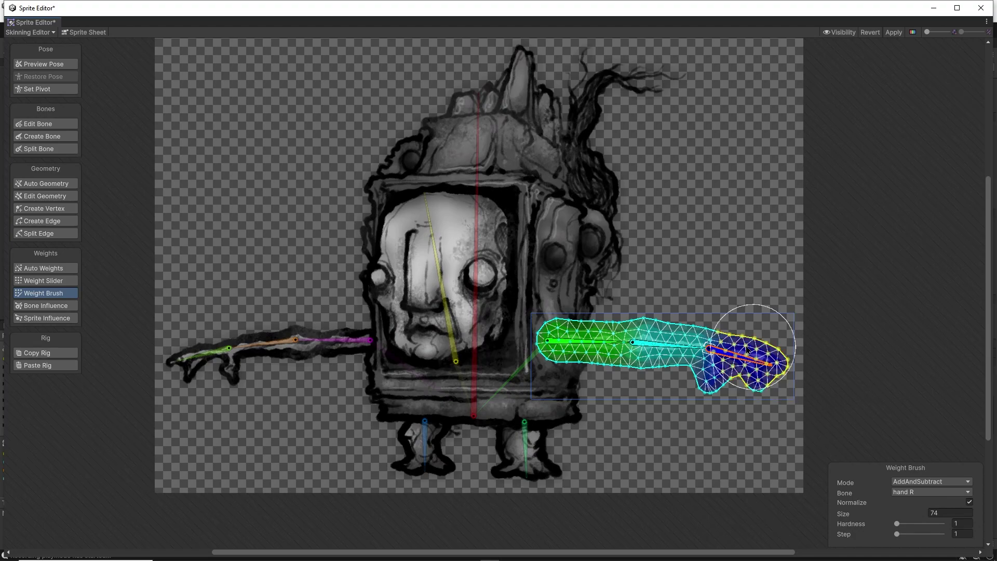
mouse_move(697, 315)
left_mouse_down()
mouse_move(686, 356)
mouse_move(721, 315)
mouse_move(652, 336)
mouse_move(583, 321)
mouse_move(559, 346)
left_mouse_up()
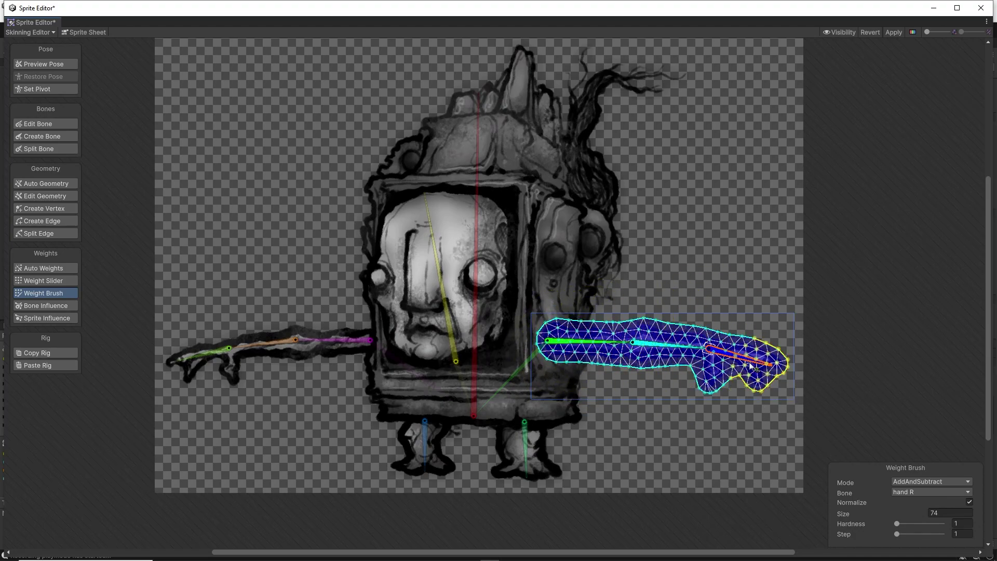
left_click_drag(753, 366, 939, 486)
- Return the arm to its rest pose and paint bone weights onto the slug's body
key("shift+1")
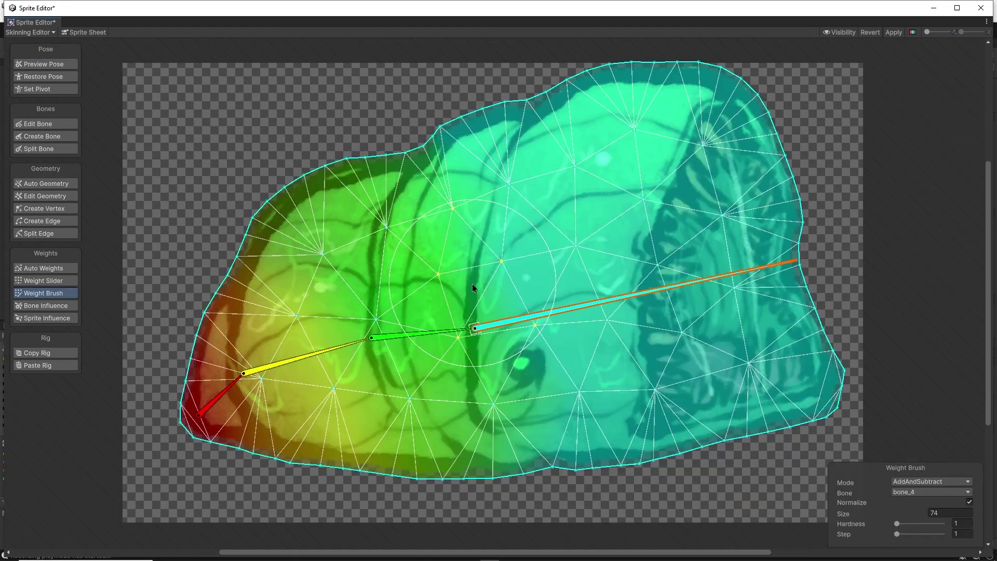
mouse_move(472, 283)
left_mouse_down()
mouse_move(437, 185)
mouse_move(494, 166)
left_mouse_up()
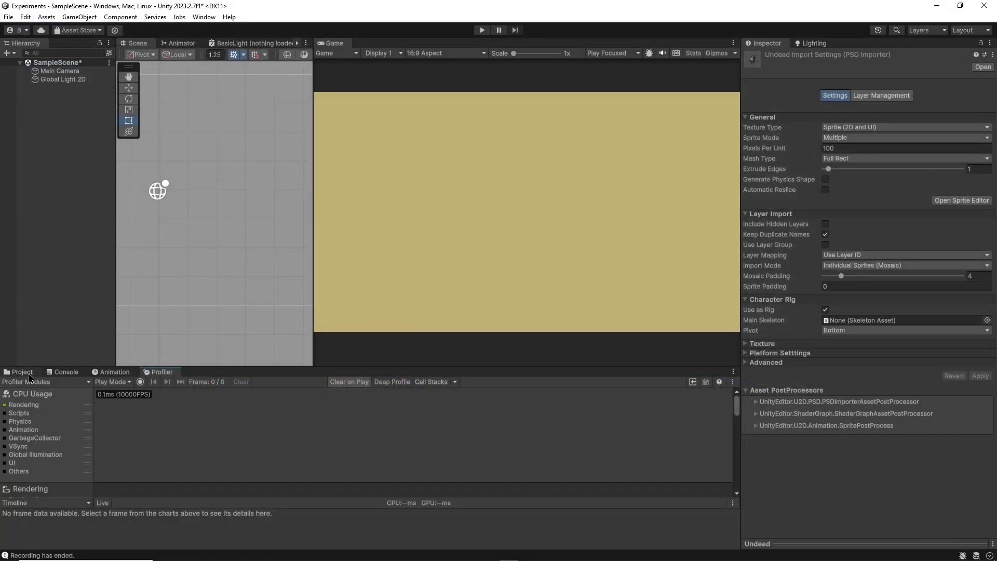
- Drag the Undead asset from the Sprites folder into the Hierarchy
left_click(29, 373)
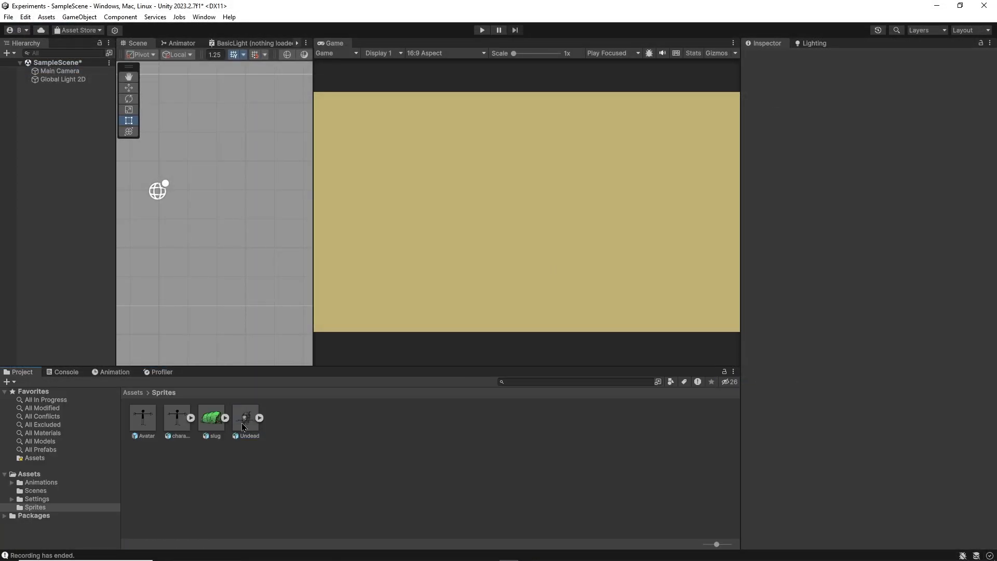
left_click_drag(27, 190, 29, 187)
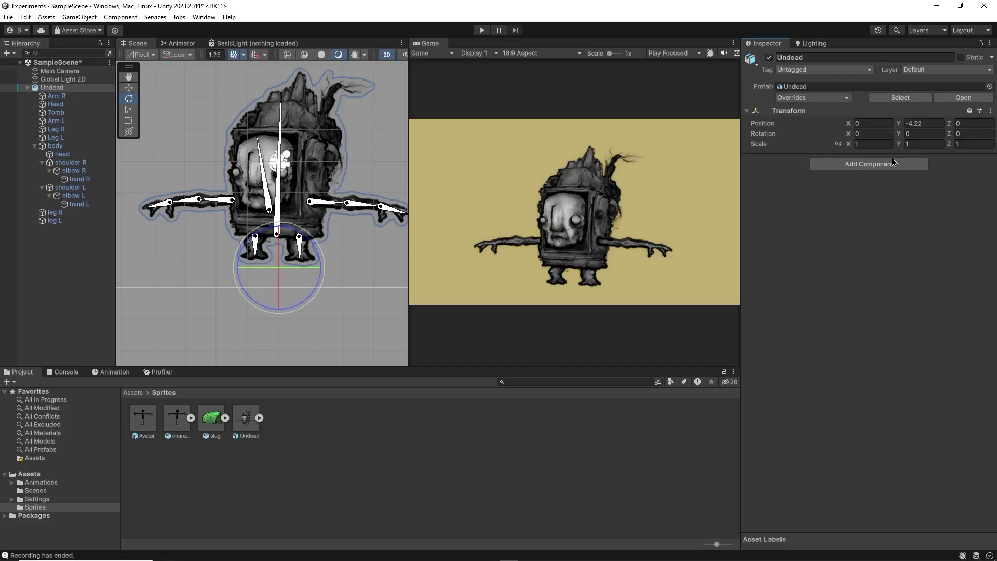
- Add an IK Manager 2D to Undead with a Limb solver, New LimbSolver2D
left_click(852, 164)
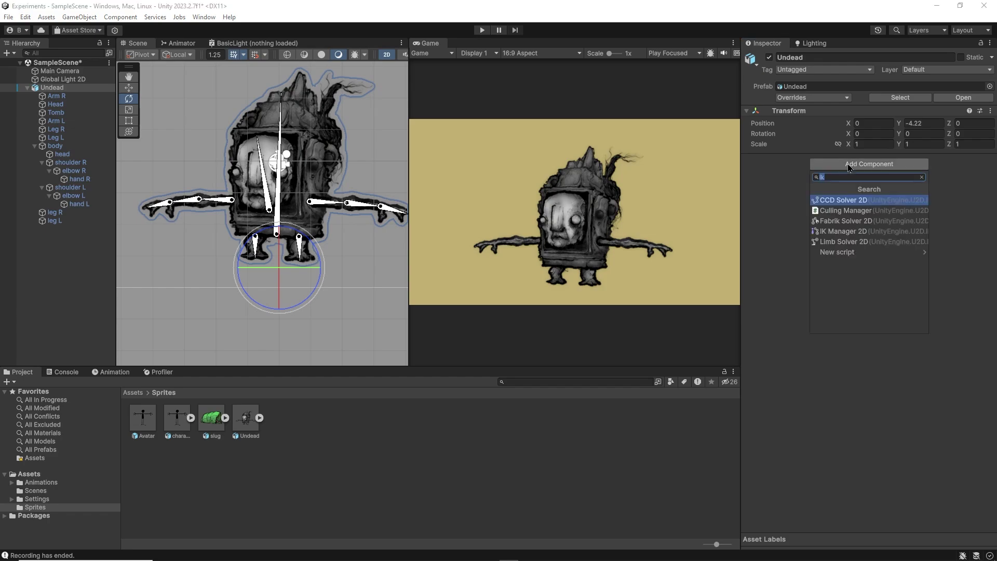
left_click(847, 232)
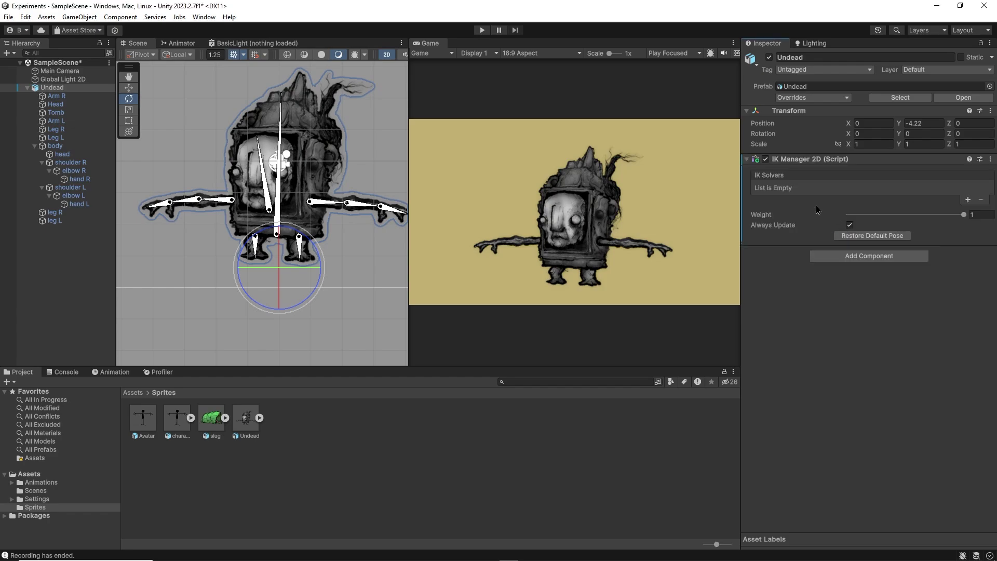
left_click(968, 199)
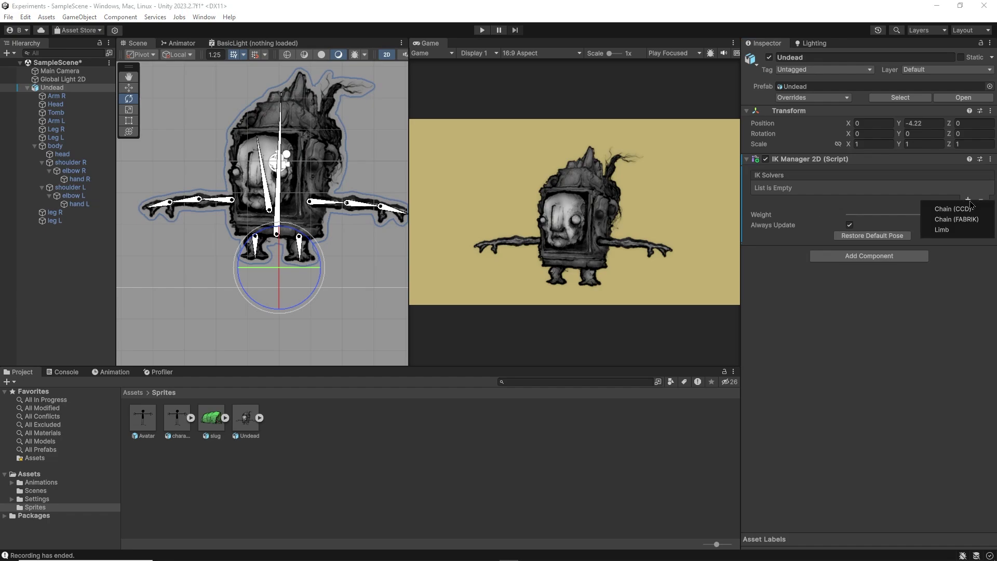
left_click(954, 231)
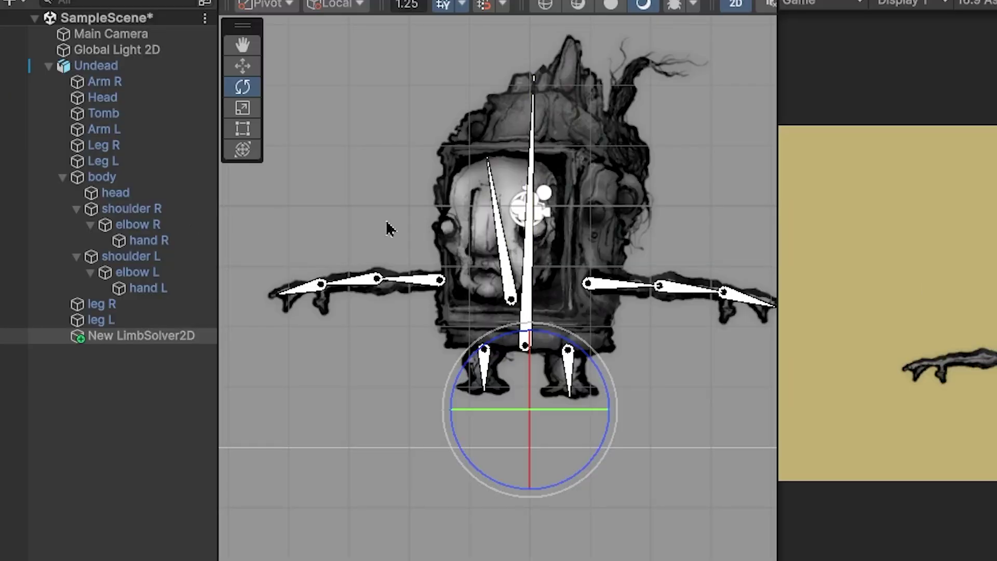
left_click_drag(218, 187, 261, 187)
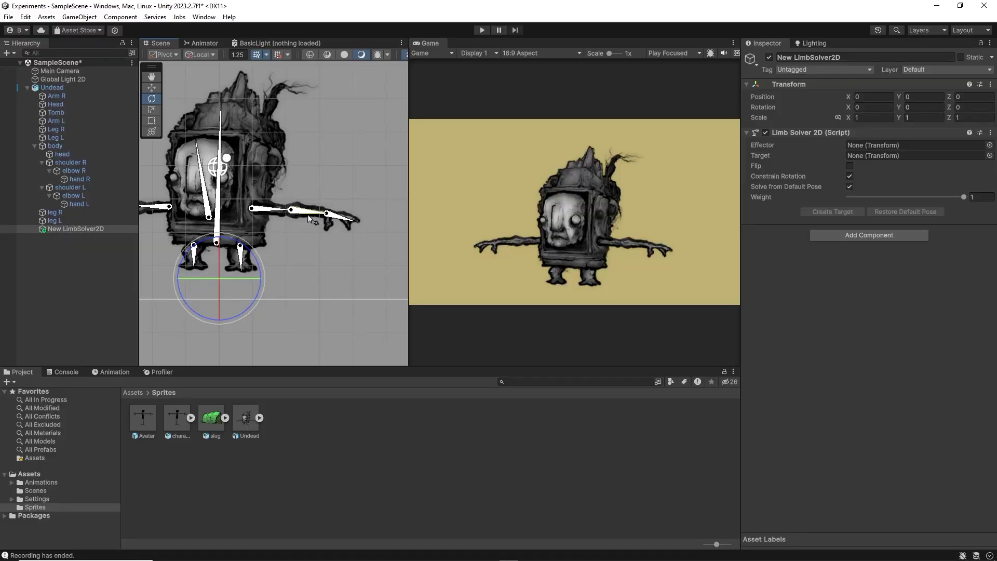
- Create an empty 'Effector' child under elbow R and assign it to the limb solver
left_click(74, 171)
right_click(78, 173)
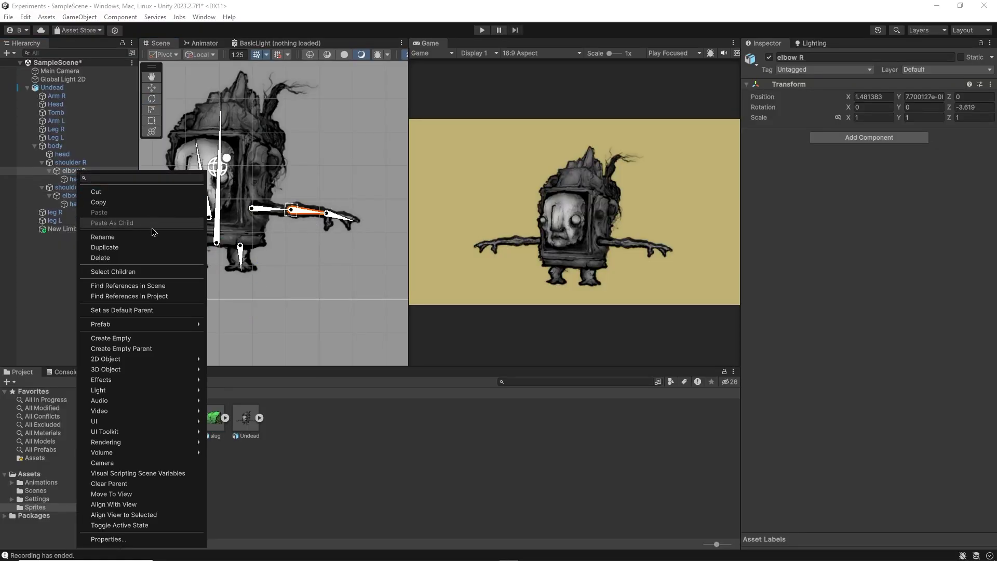
left_click(165, 337)
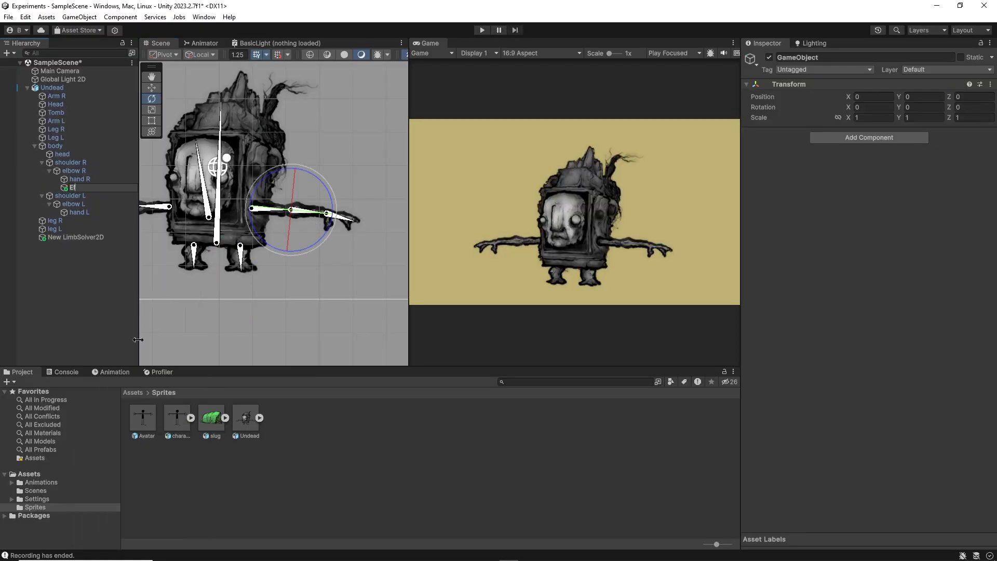
type("Effector")
key("Return")
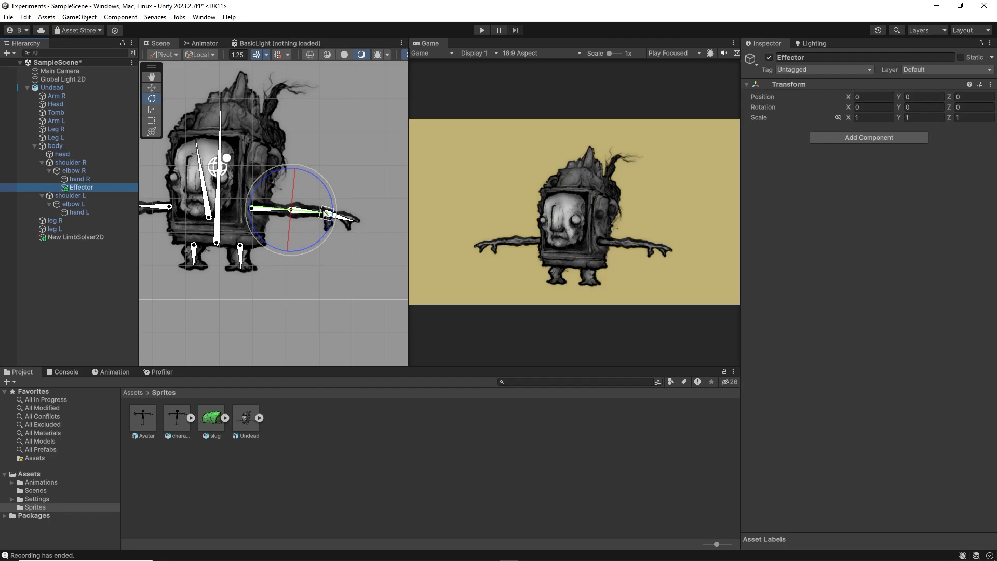
scroll(328, 214, "up", 3)
key("w")
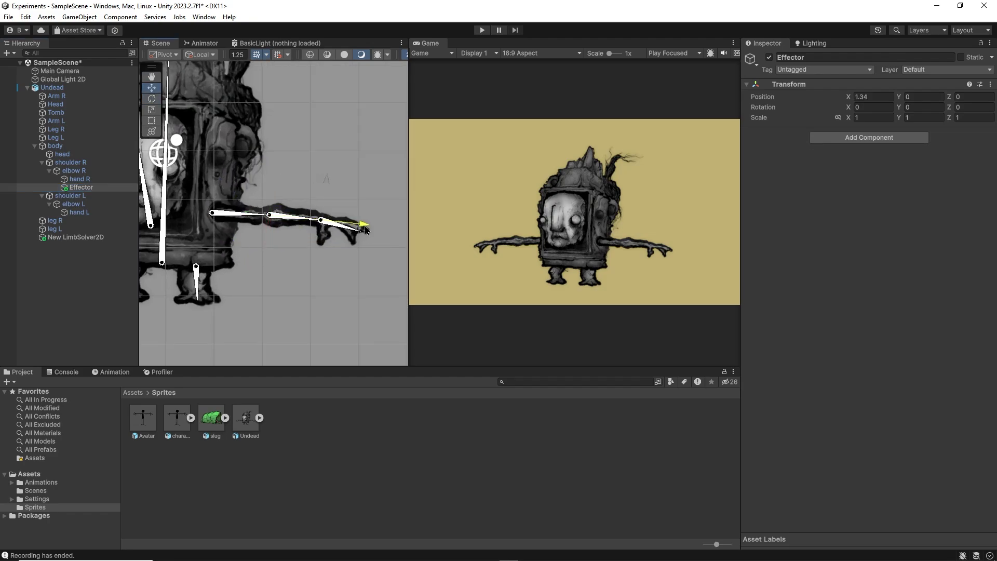
left_click_drag(81, 187, 867, 147)
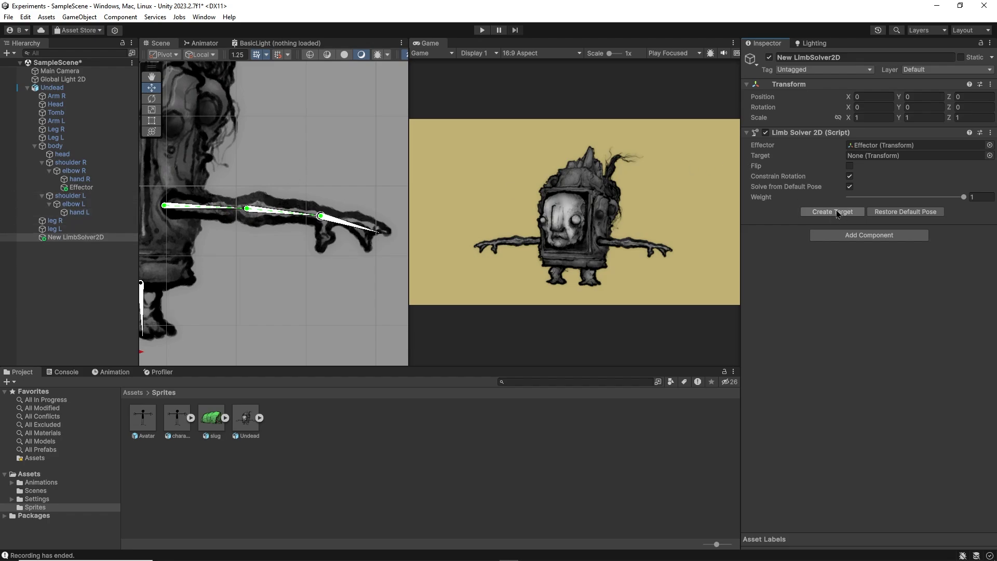
- Create the right arm's IK target and move it to bend the arm
left_click(833, 212)
left_click(32, 239)
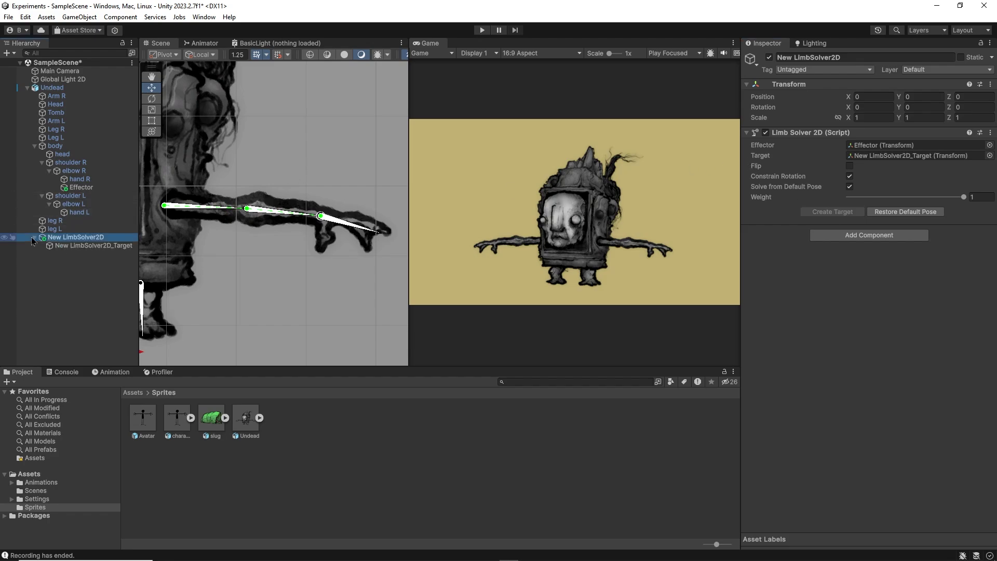
left_click(95, 247)
scroll(276, 206, "down", 3)
left_click_drag(315, 216, 334, 237)
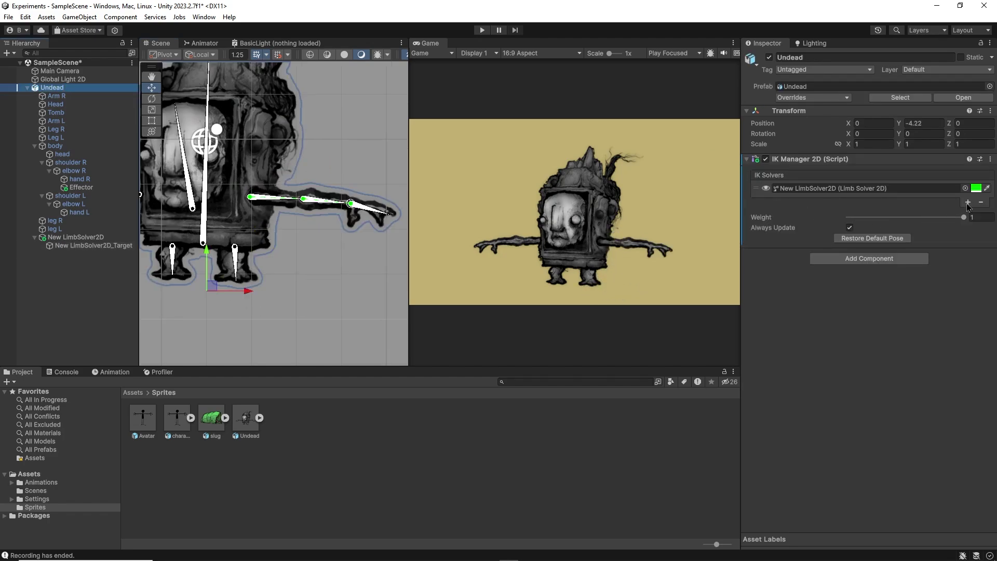
- Add a second Limb solver and create an 'Effector' object under the left hand bone
left_click(968, 202)
left_click(948, 234)
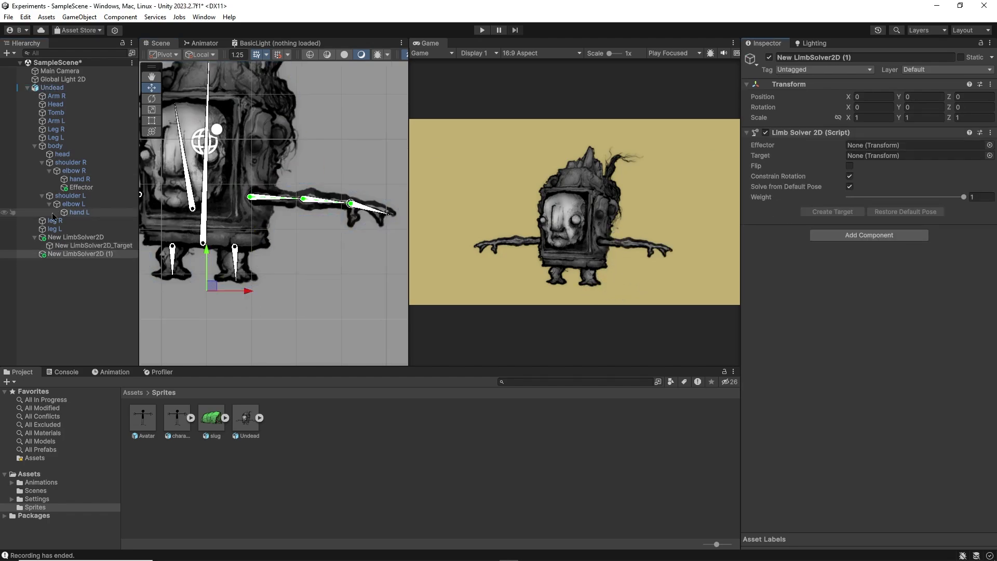
middle_click_drag(155, 134, 212, 134)
left_click(79, 212)
key("alt+shift+n")
type("Effector")
key("Return")
key("f")
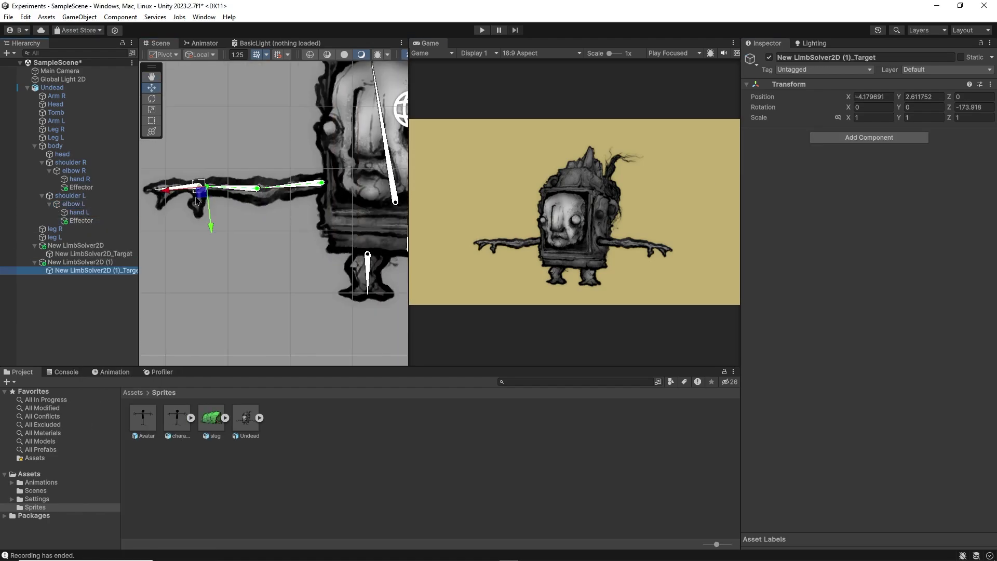
- Move the left arm's IK target and tick Flip on New LimbSolver2D (1)
left_click_drag(197, 201, 156, 190)
left_click(81, 262)
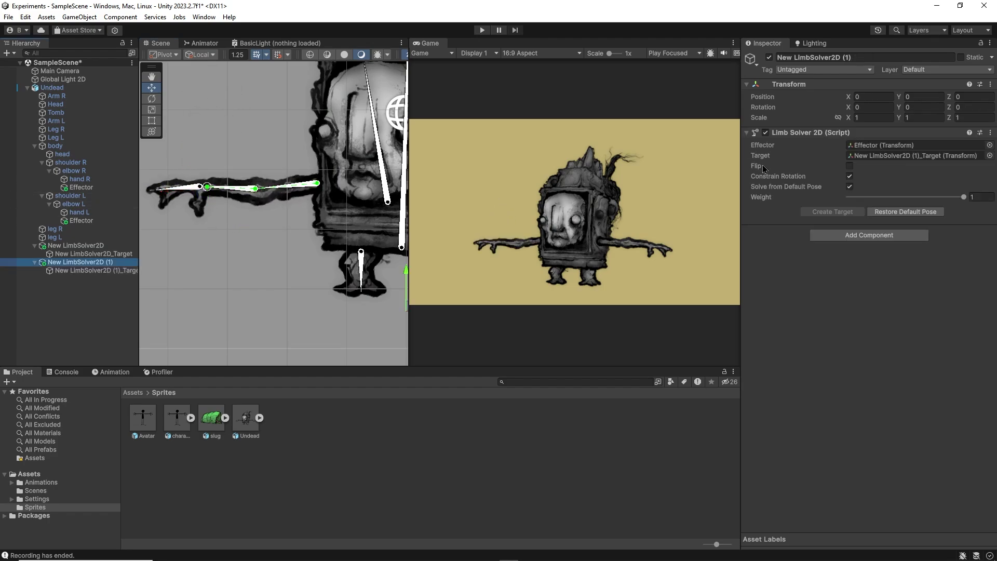
left_click(850, 166)
left_click(203, 192)
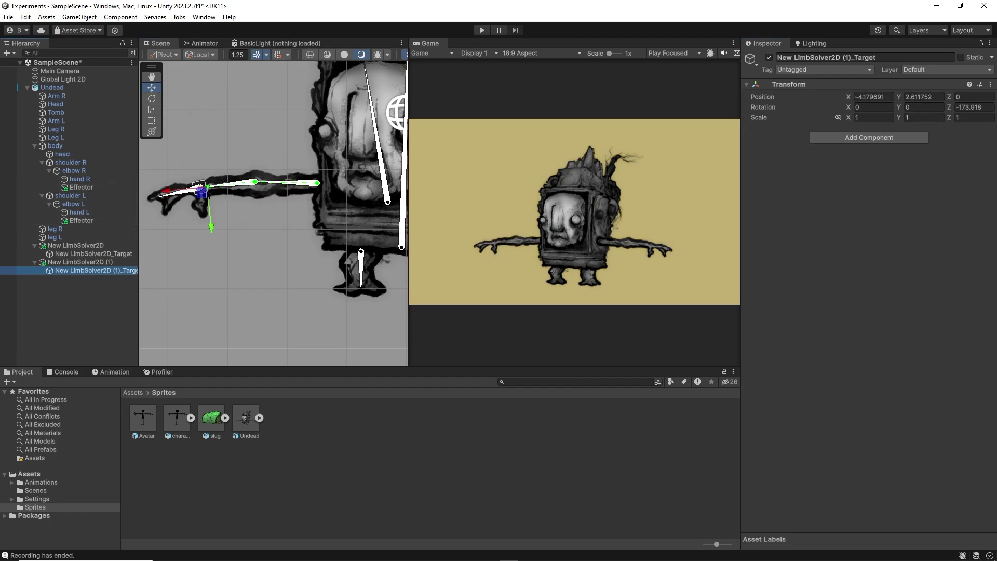
left_click(159, 372)
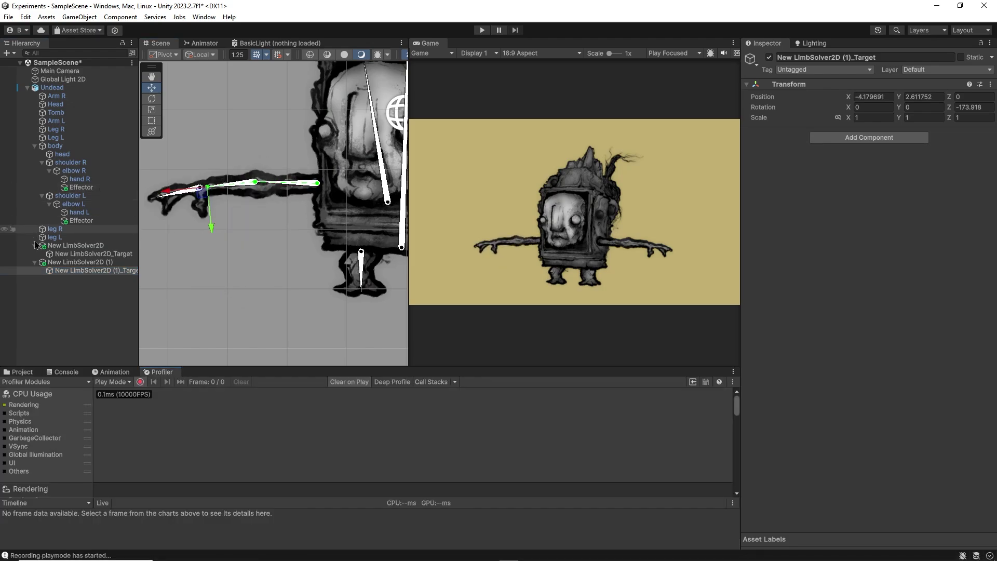
- Create an empty 'Solvers' object under Undead and move both limb solvers into it
left_click(44, 88)
right_click(44, 89)
left_click(123, 254)
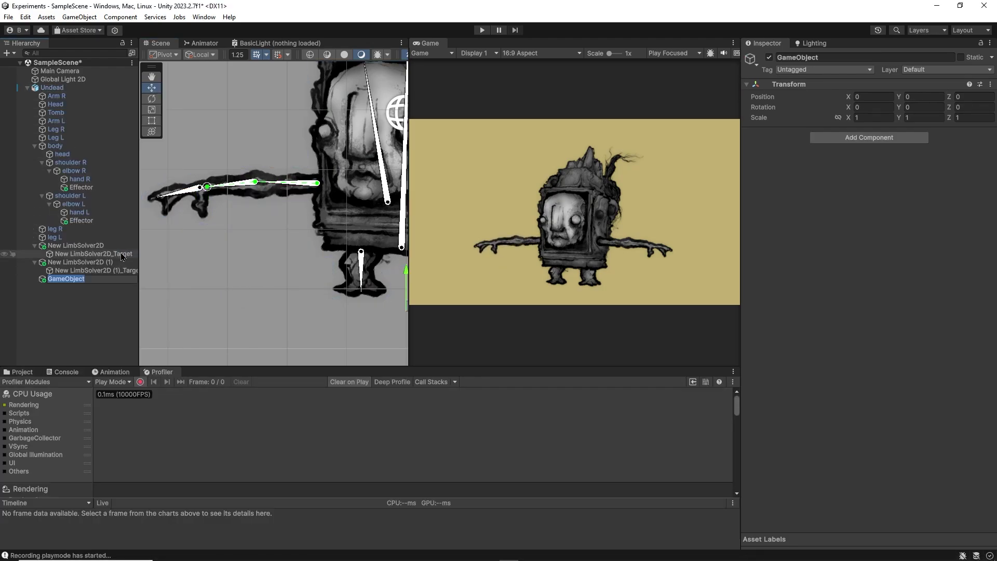
type("Solvers")
left_click(76, 246)
left_click(81, 262, "ctrl")
left_click_drag(80, 263, 78, 280)
left_click(82, 302)
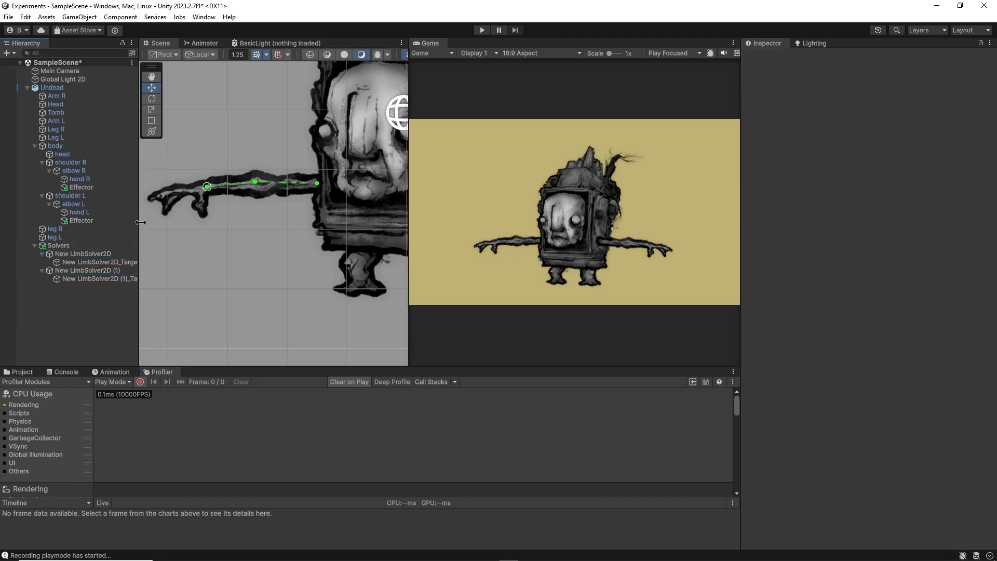
- Frame both hand targets, then rotate the body bone to test how the arms follow
left_click_drag(141, 222, 181, 223)
left_click(101, 262)
left_click(124, 279, "ctrl")
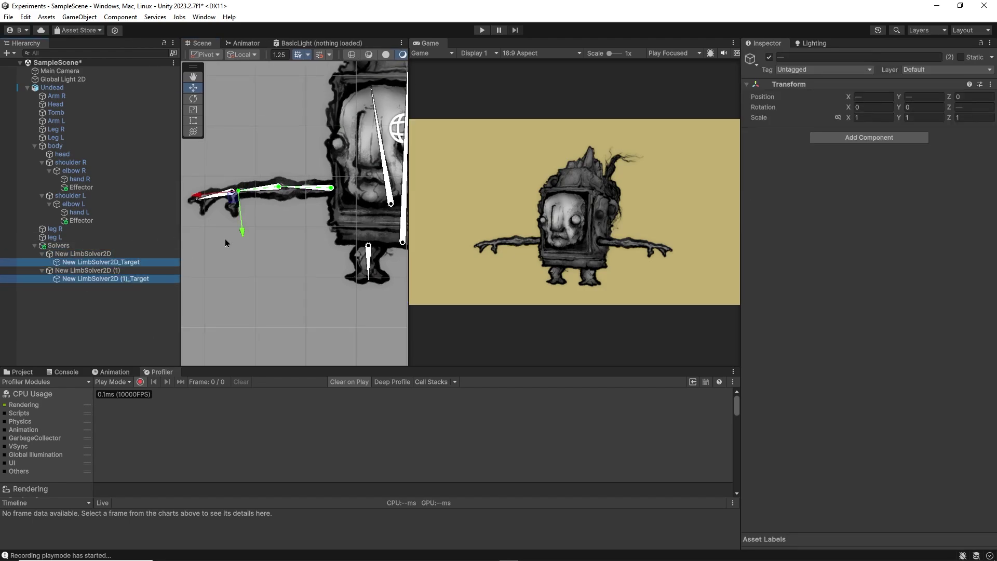
key("f")
left_click_drag(408, 140, 495, 140)
middle_click_drag(369, 195, 353, 180)
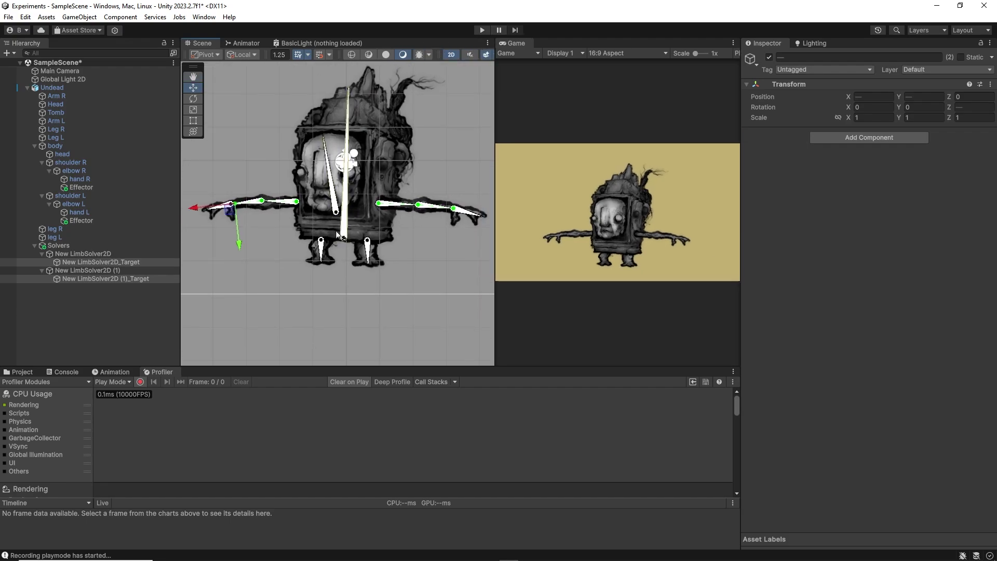
left_click(345, 218)
key("e")
mouse_move(365, 213)
left_mouse_down()
mouse_move(378, 223)
mouse_move(335, 201)
mouse_move(364, 212)
left_mouse_up()
- Parent both limb solver targets to body, recheck the rotation, and Restore Default Pose
left_click(101, 262)
left_click(105, 278, "ctrl")
left_click_drag(86, 146, 86, 146)
left_click(78, 146)
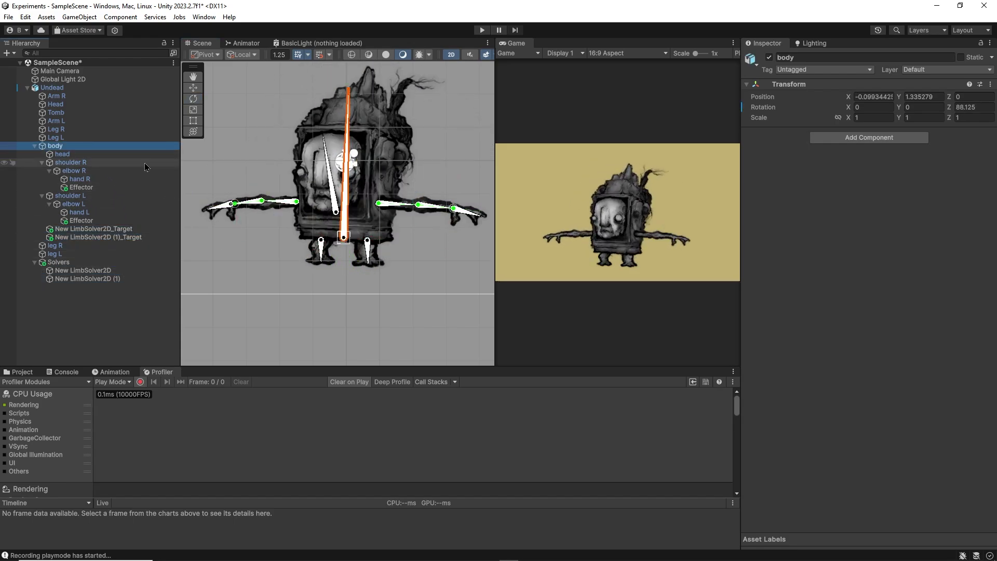
mouse_move(361, 198)
left_mouse_down()
mouse_move(384, 223)
mouse_move(315, 203)
mouse_move(362, 198)
left_mouse_up()
left_click(55, 87)
key("w")
left_click(874, 253)
middle_click_drag(419, 237, 392, 238)
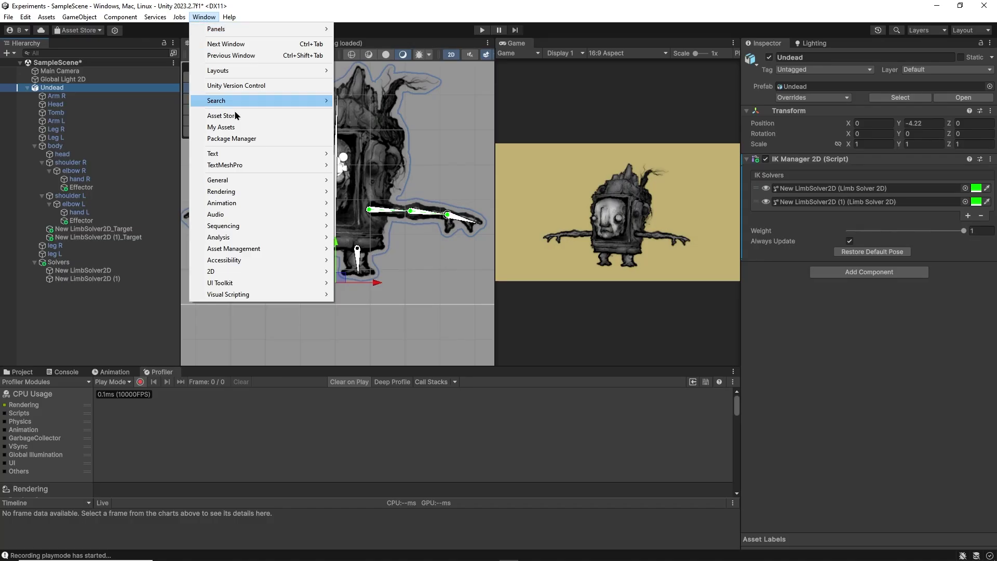
- Create and save a new animation clip named 'idle' for Undead in the Animation window
mouse_move(305, 204)
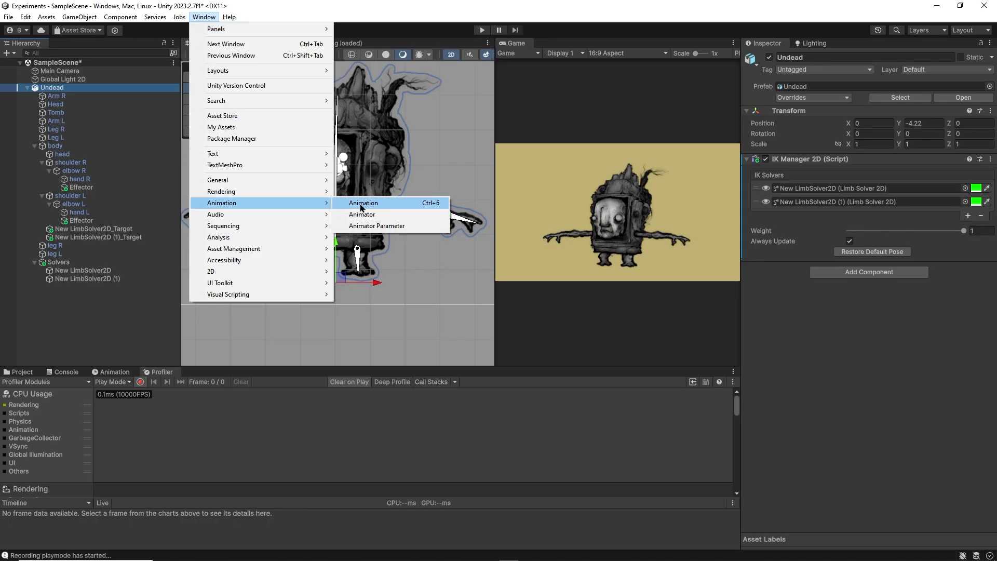
left_click(362, 203)
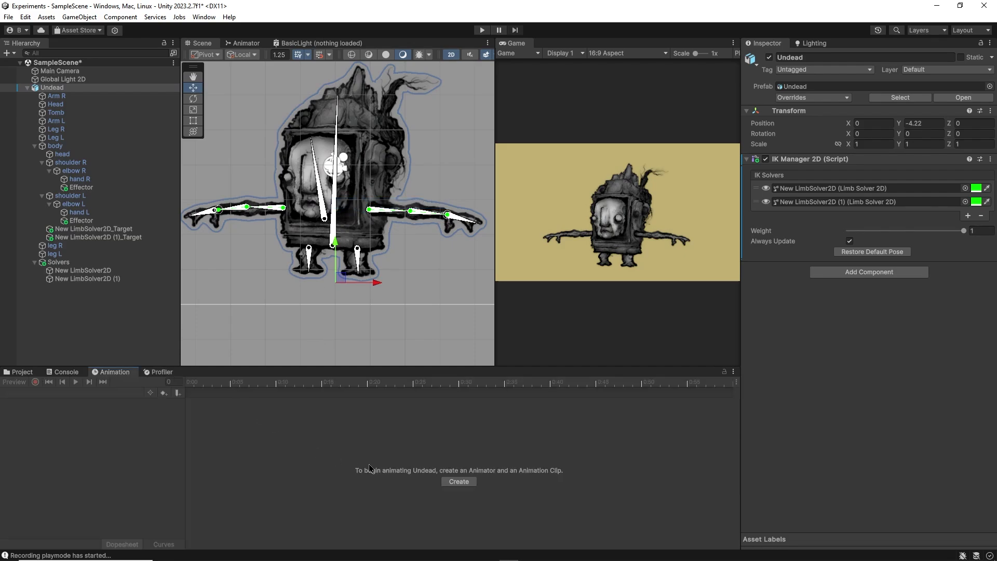
left_click(464, 482)
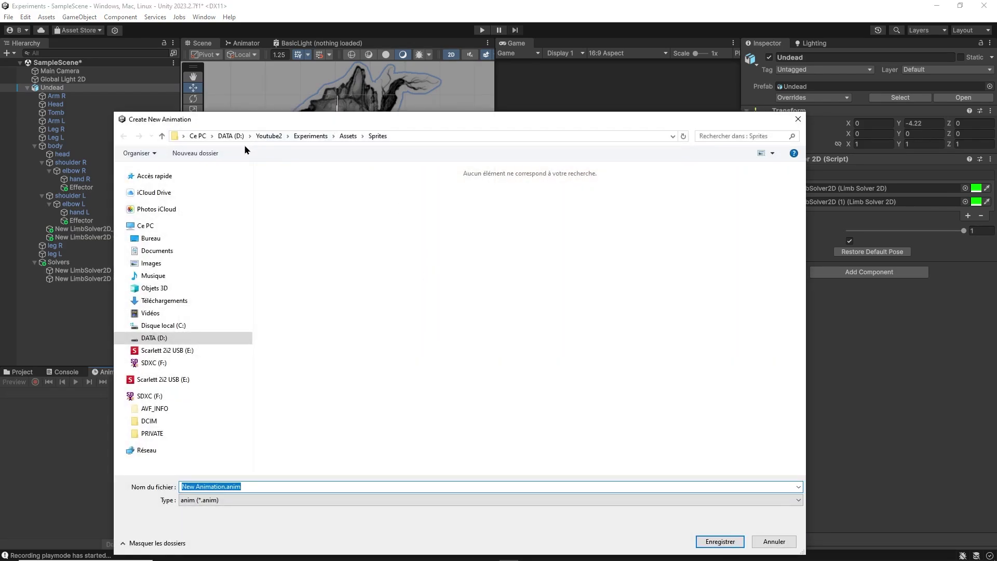
type("idle")
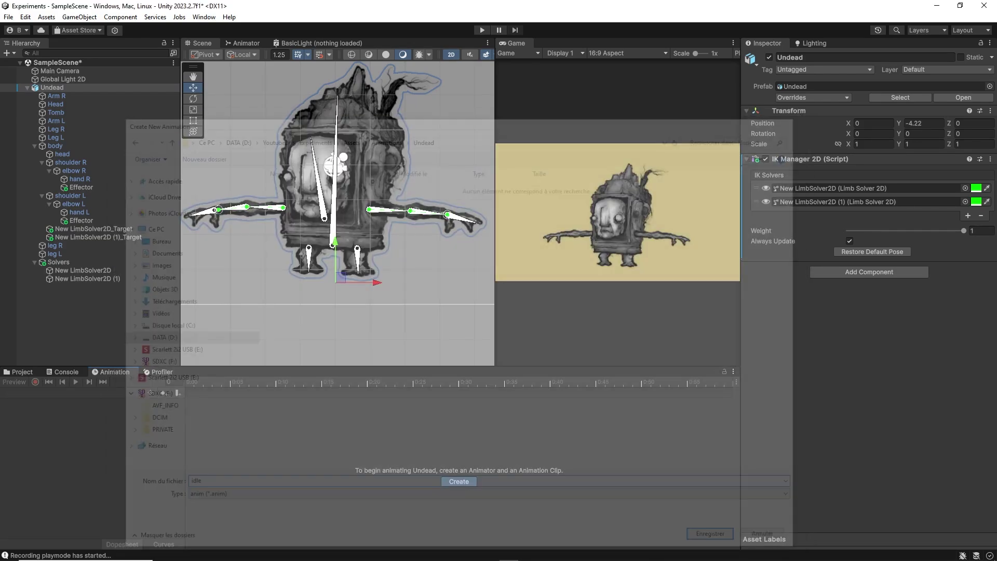
key("Return")
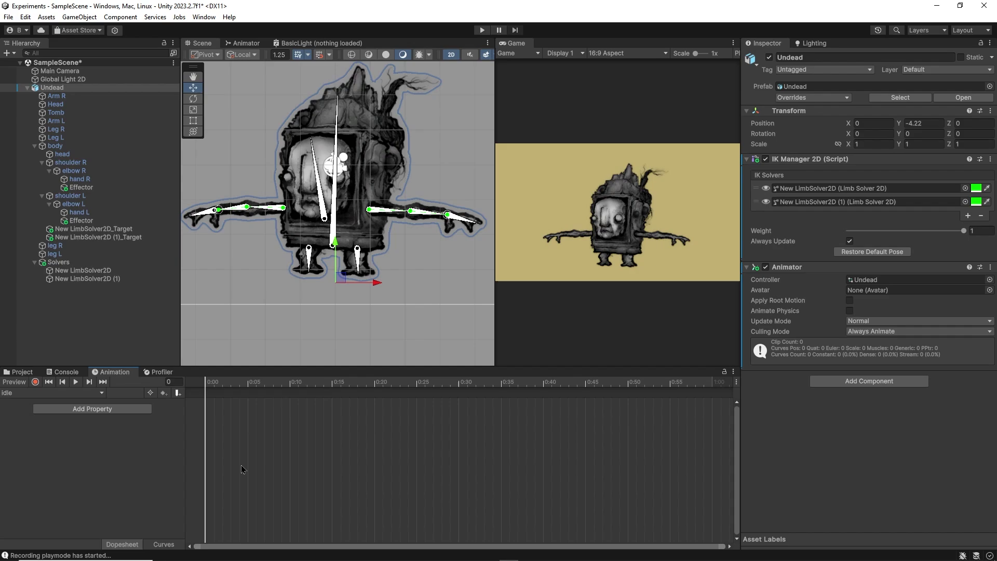
- Start recording and key the body bone's rotation from 88.125 to 92.01
left_click(36, 382)
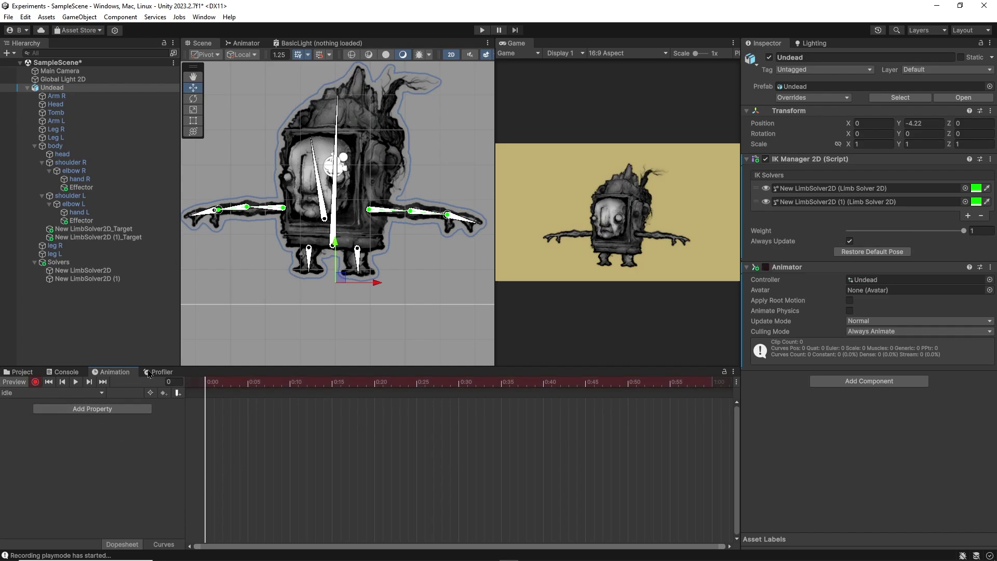
left_click(88, 145)
left_click(89, 150)
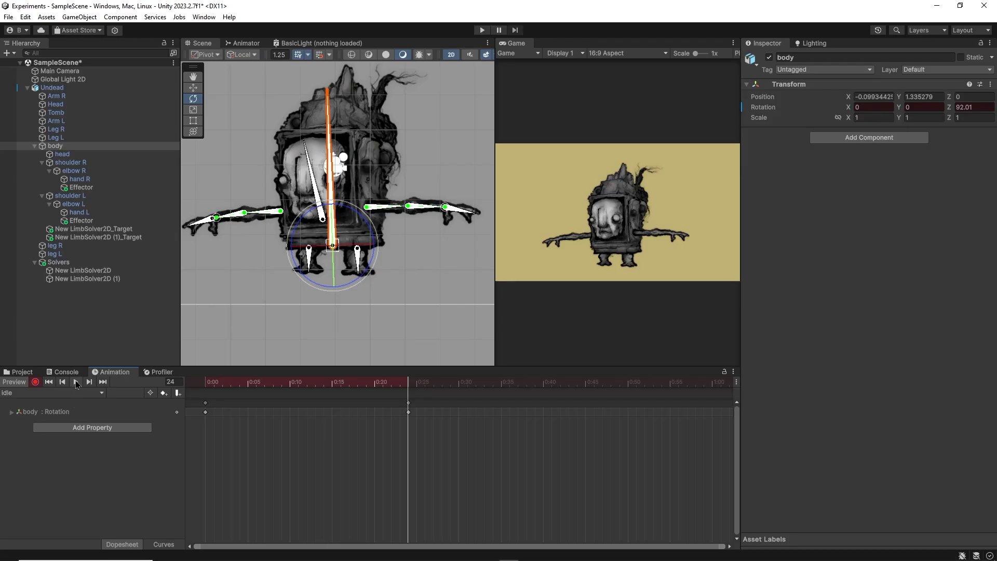
- Preview the tilt at frame 25 and drag the end keyframes later in the clip
left_click(76, 382)
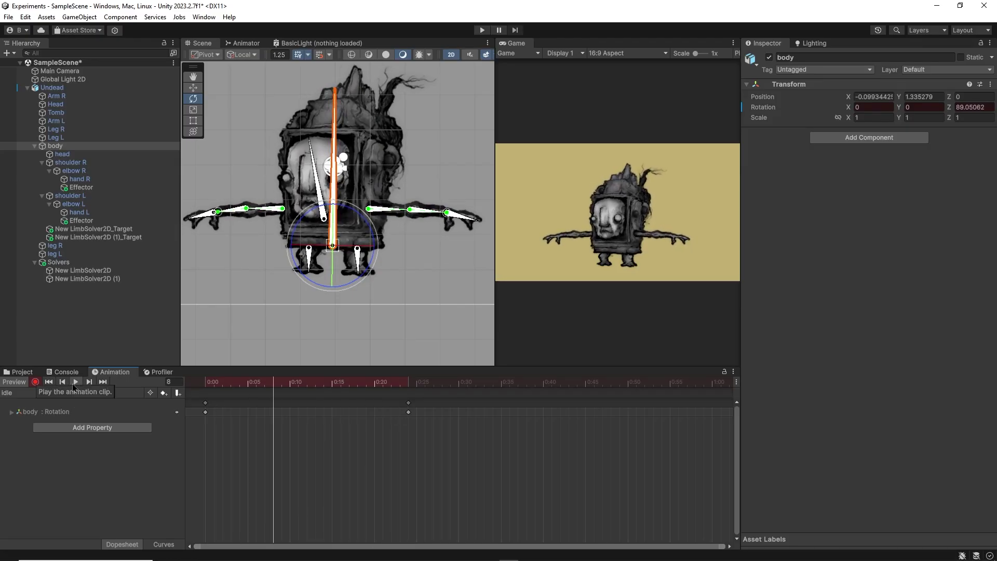
left_click(168, 384)
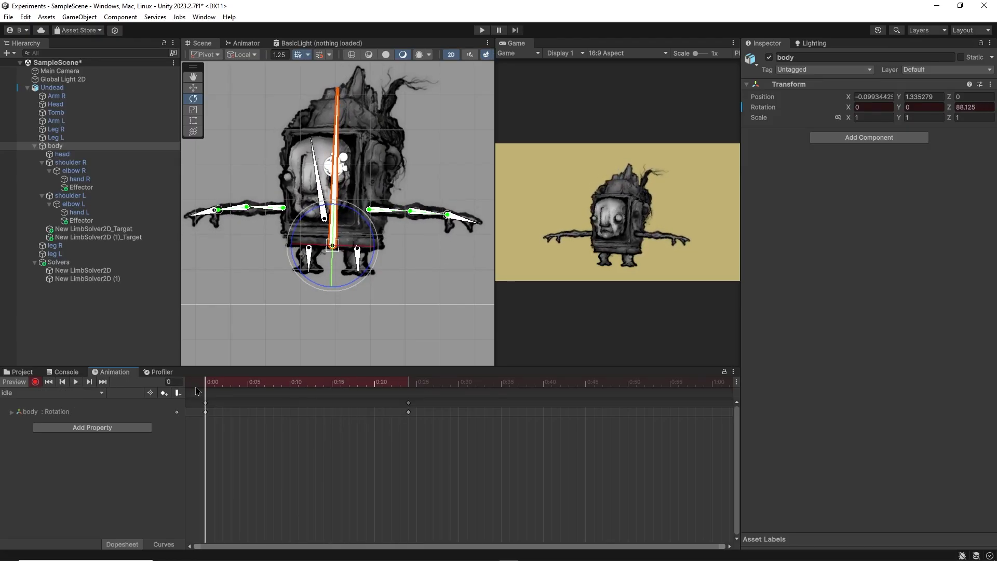
left_click_drag(206, 383, 414, 410)
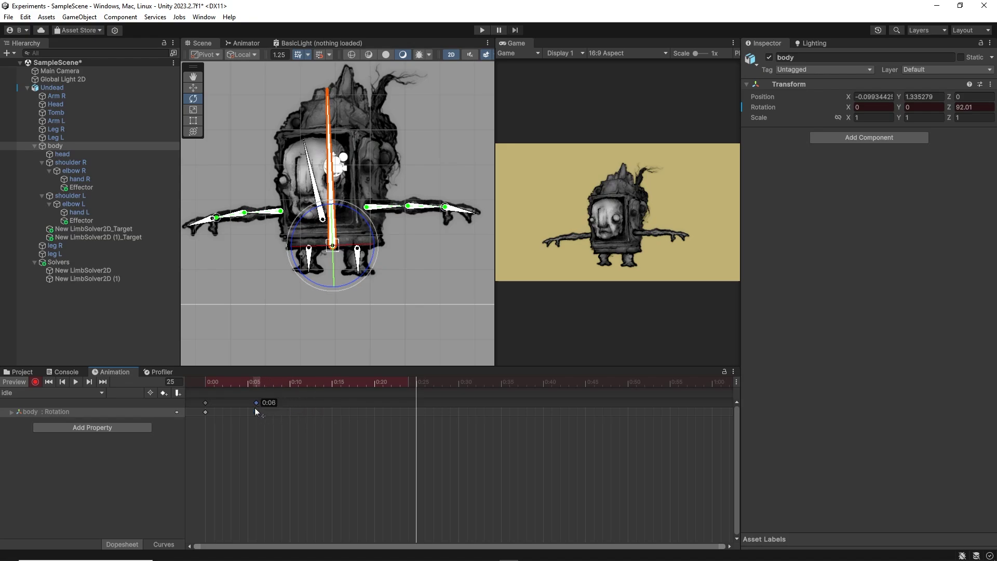
left_click_drag(249, 388, 222, 390)
left_click_drag(571, 417, 732, 417)
key("space")
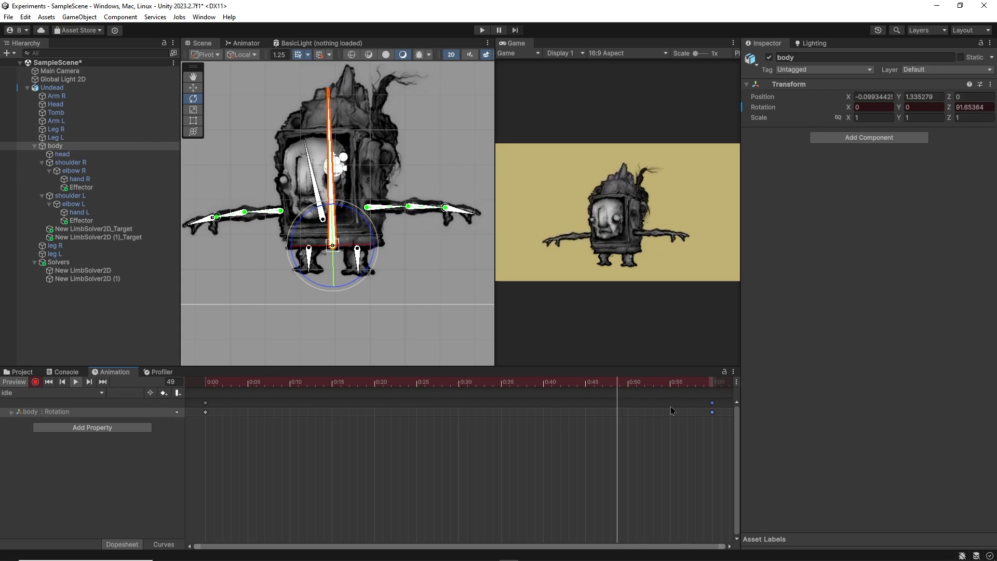
- Move the end key back to 0:25, key a stretched body scale, and remove the Position track
left_click_drag(476, 393, 408, 393)
key("alt+period")
key("r")
left_click_drag(290, 247, 285, 250)
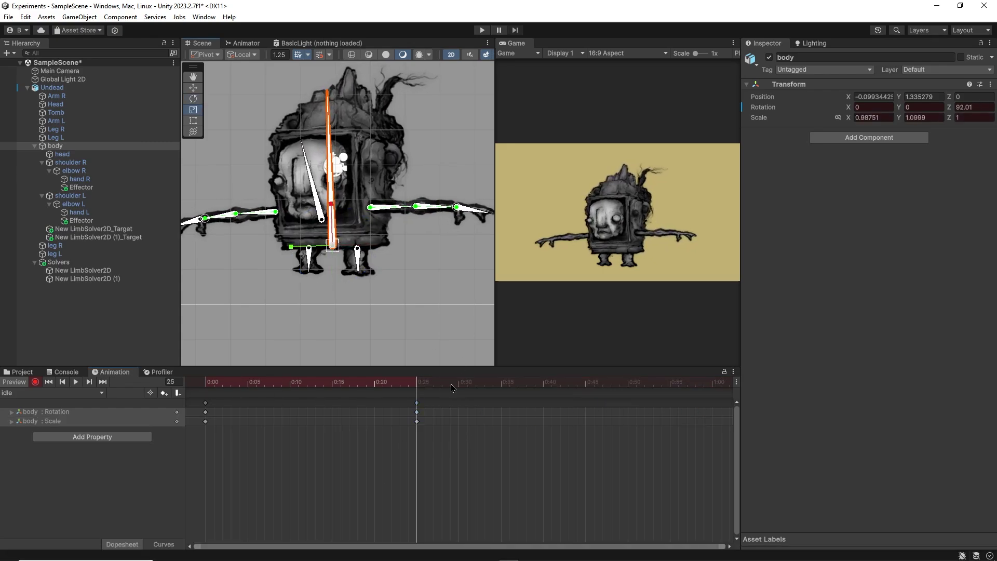
scroll(348, 246, "down", 2)
left_click_drag(341, 215, 336, 189)
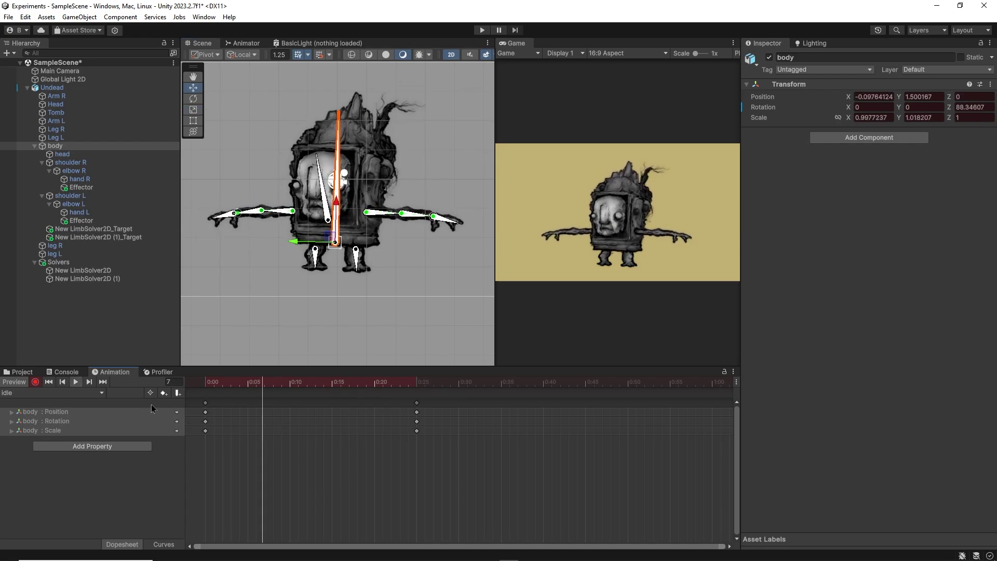
key("ctrl+z")
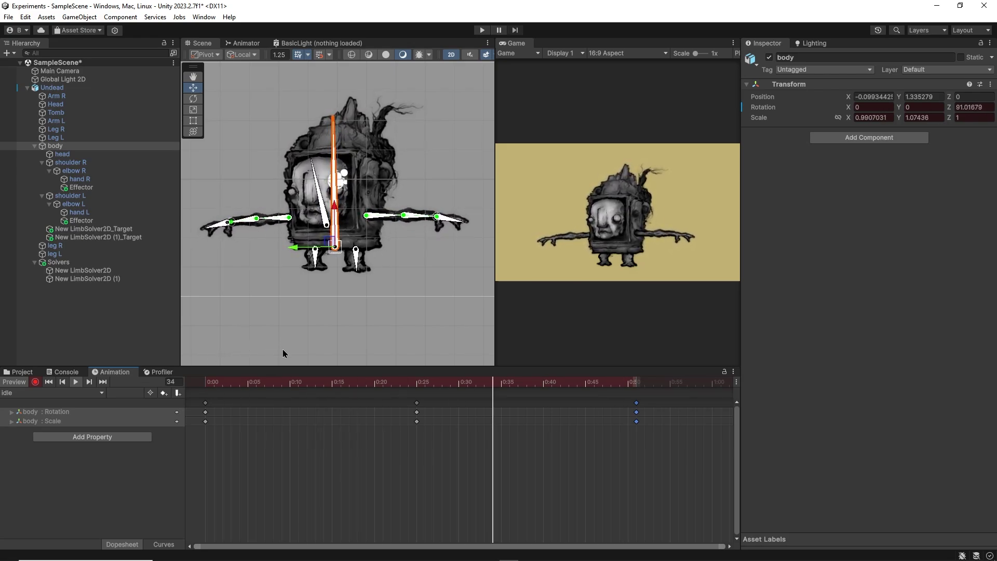
- Deselect the body, stop keyframe recording, widen the Game view on Play Focused, and play the idle animation
left_click(269, 305)
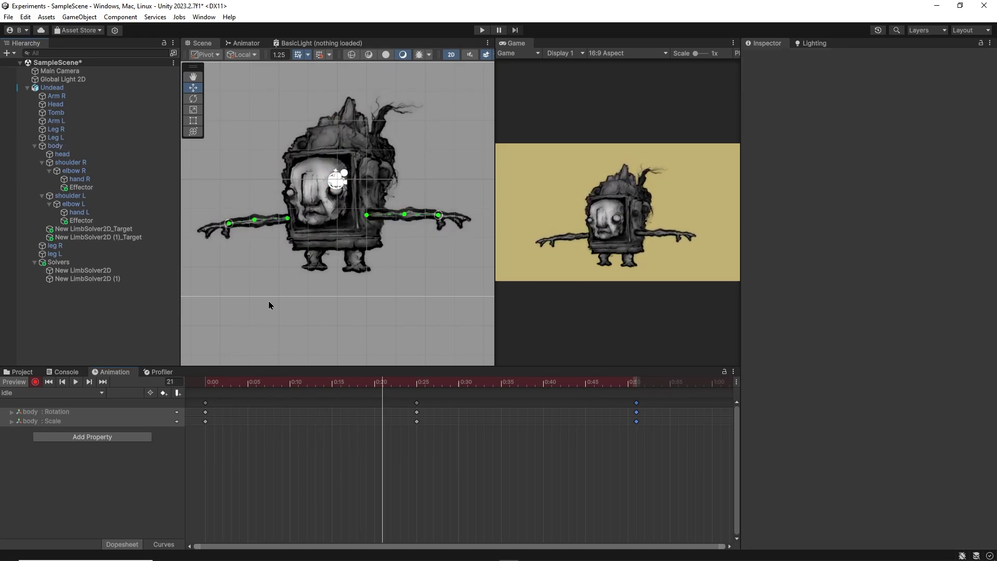
left_click(35, 383)
left_click_drag(495, 83, 285, 83)
left_click(613, 53)
key("ctrl+p")
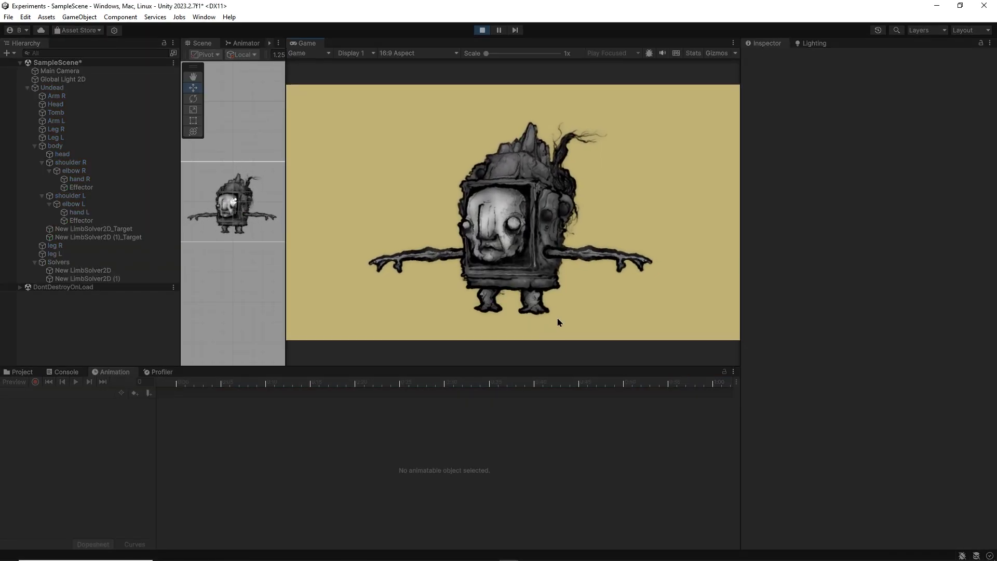
- Exit Play mode, move the playhead earlier, and drag an arm's IK target down to key it hanging
key("ctrl+p")
left_click(383, 387)
left_click(288, 198)
key("r")
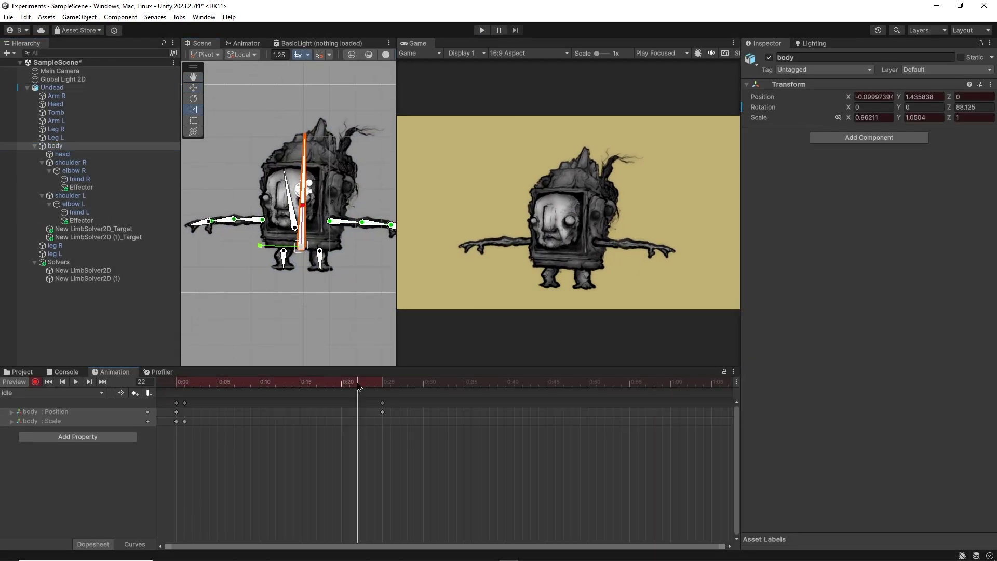
left_click(250, 382)
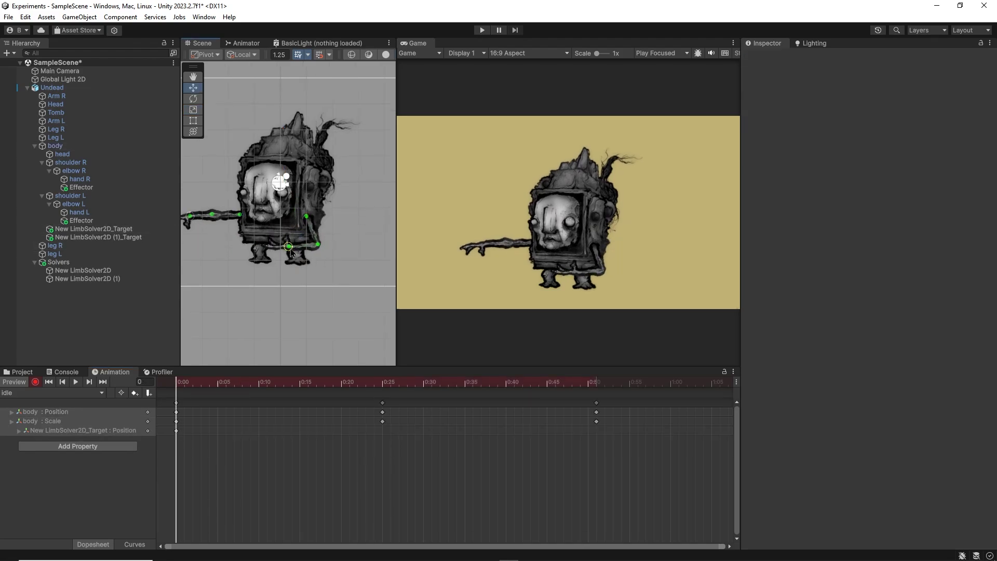
left_click_drag(290, 249, 256, 255)
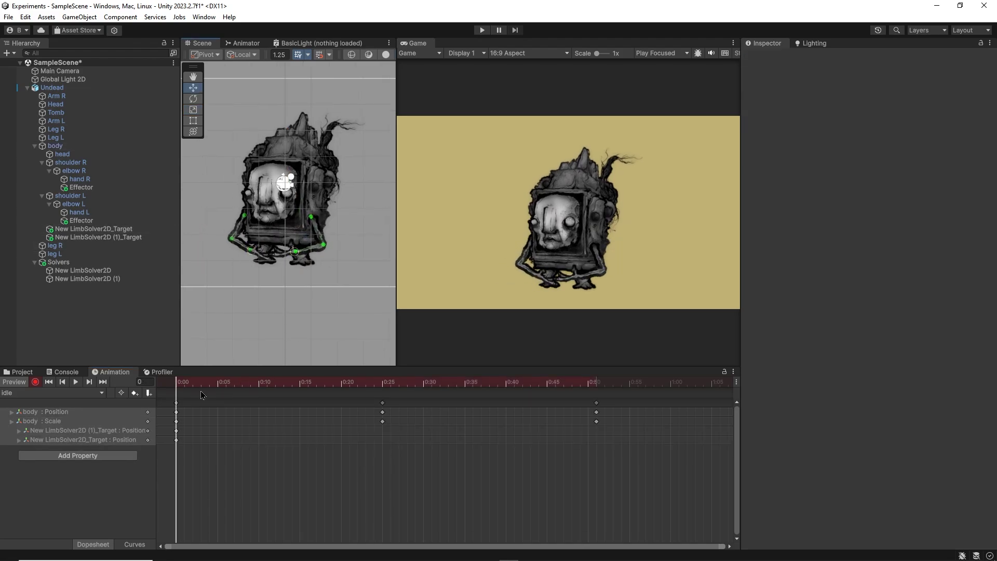